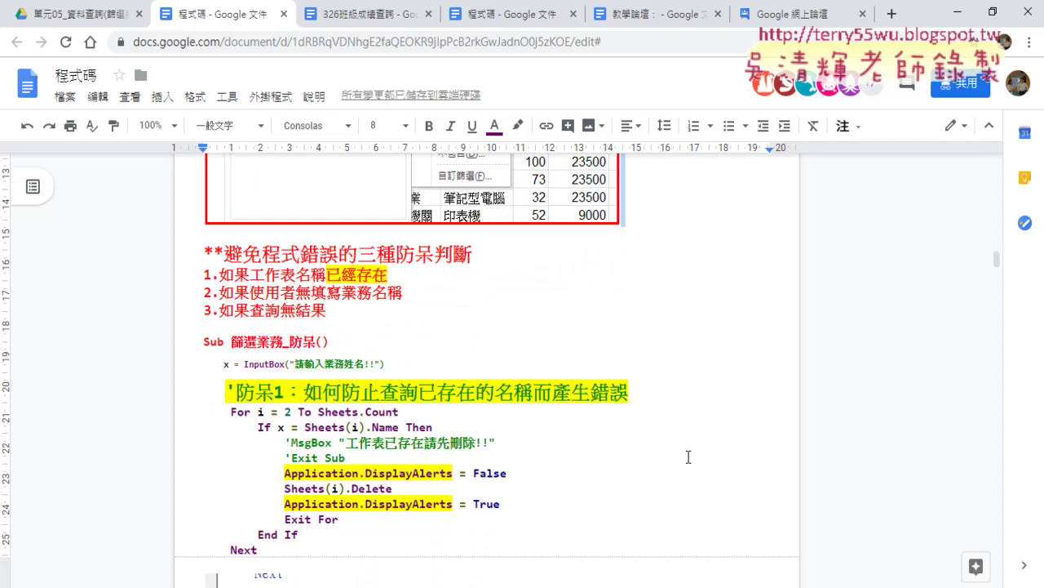
- In the notes, highlight the 防呆 heading and the first check for an existing sheet name
{"action": "left_click_drag", "start_coordinate": [227, 244], "coordinate": [478, 249]}
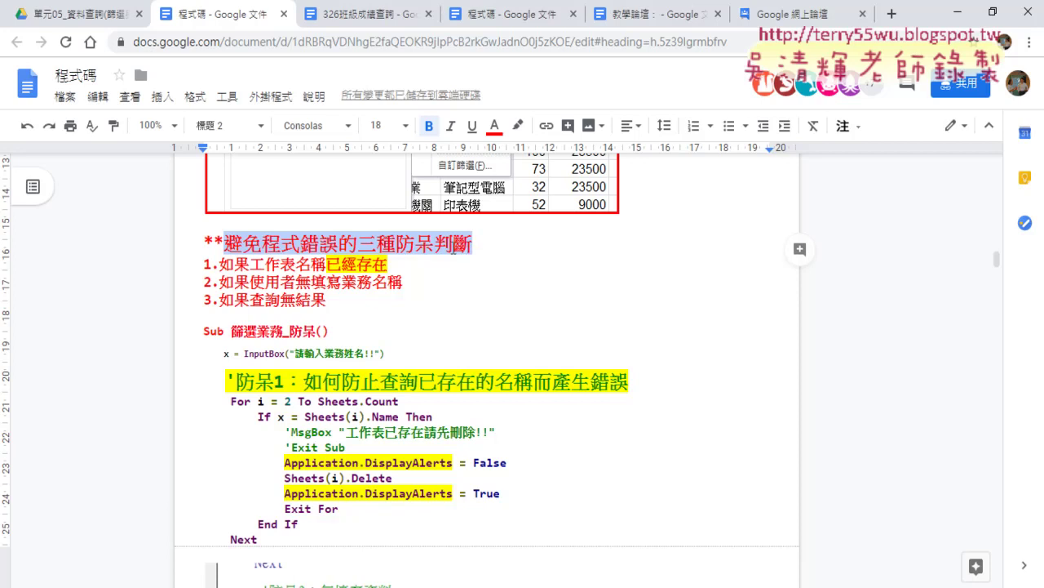
{"action": "left_click_drag", "start_coordinate": [396, 243], "coordinate": [434, 239]}
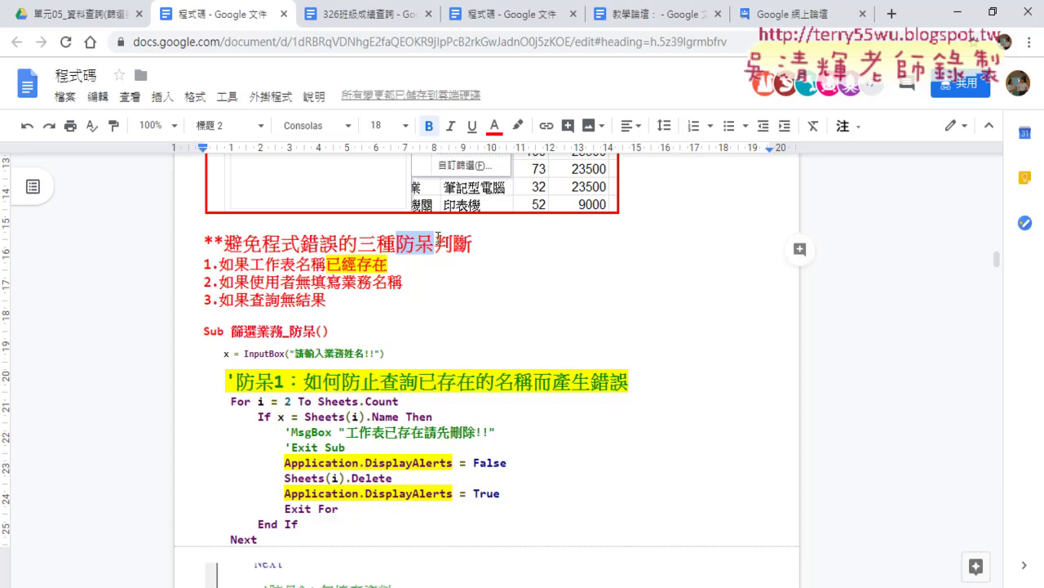
{"action": "left_click", "coordinate": [325, 282]}
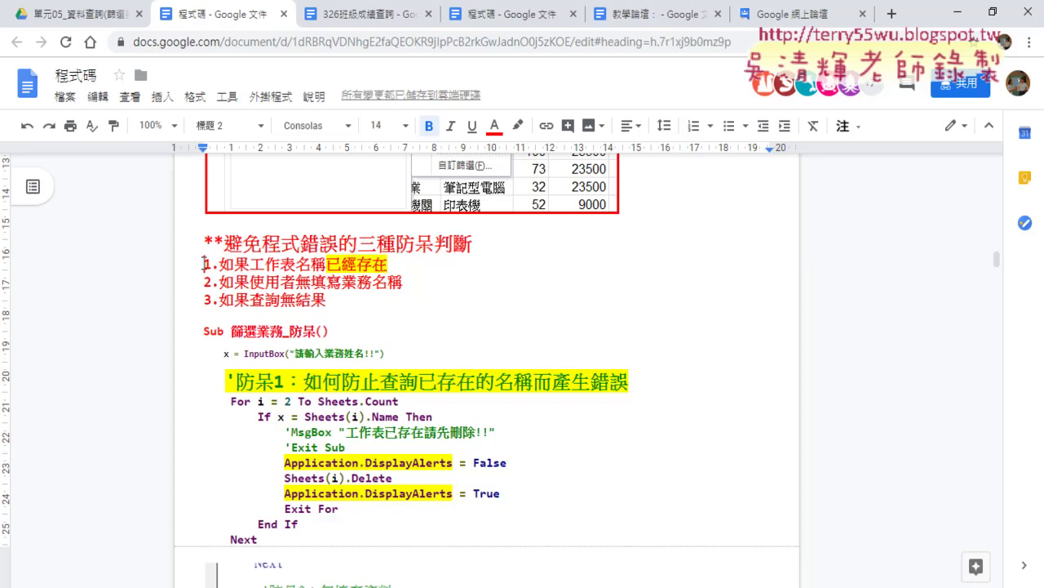
{"action": "left_click_drag", "start_coordinate": [203, 263], "coordinate": [398, 264]}
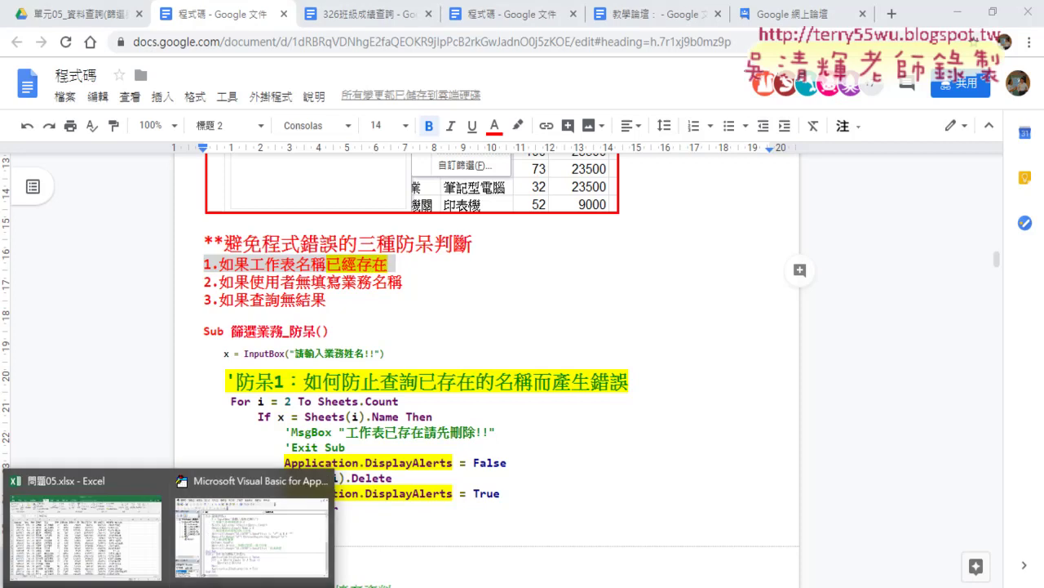
- In Excel, compare the 問題05 data sheet with the filtered 小咪 sheet, ending on 問題05
{"action": "left_click", "coordinate": [149, 531]}
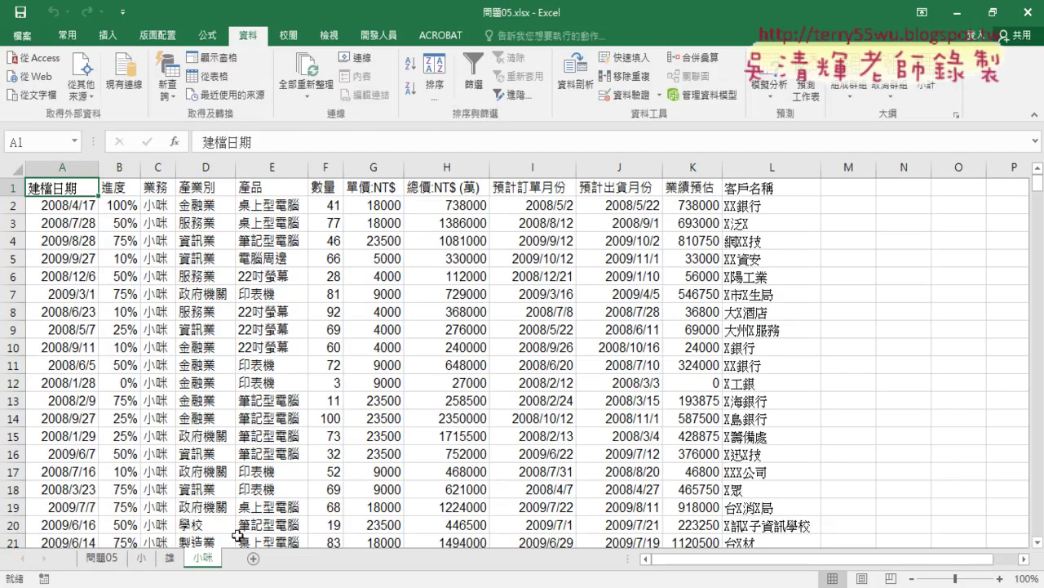
{"action": "left_click", "coordinate": [101, 558]}
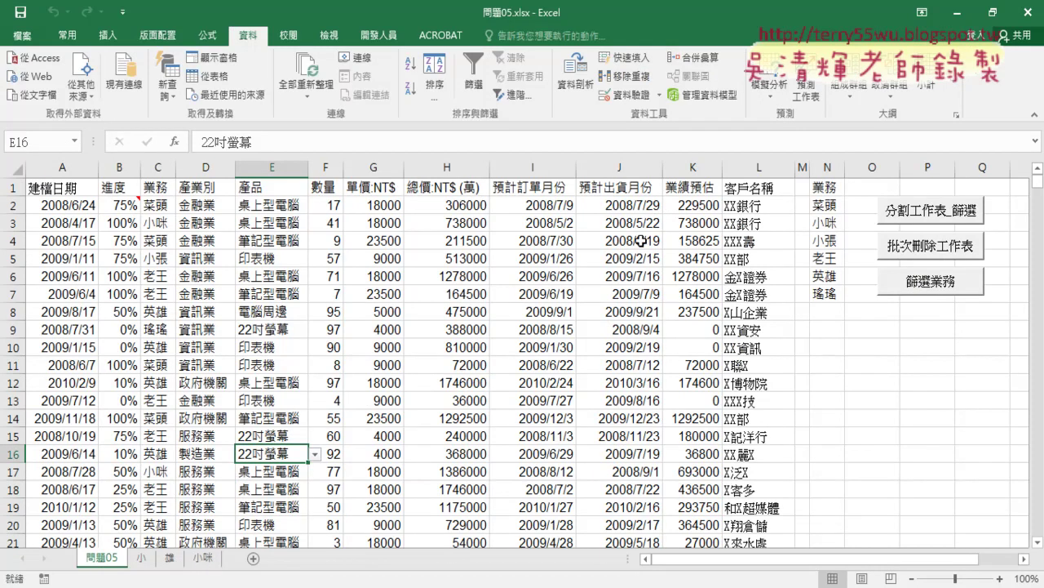
{"action": "left_click", "coordinate": [204, 559]}
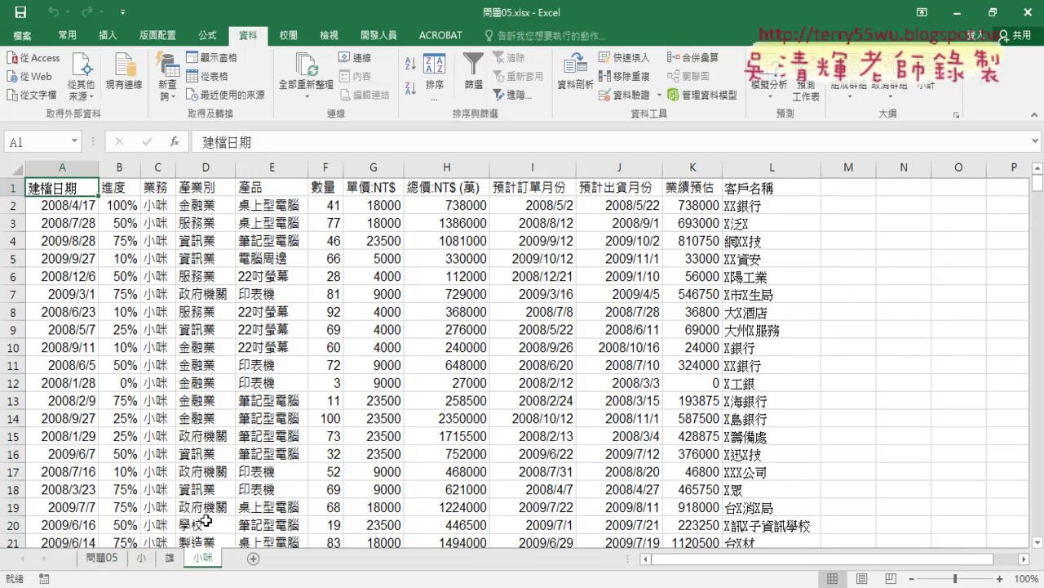
{"action": "left_click", "coordinate": [102, 558]}
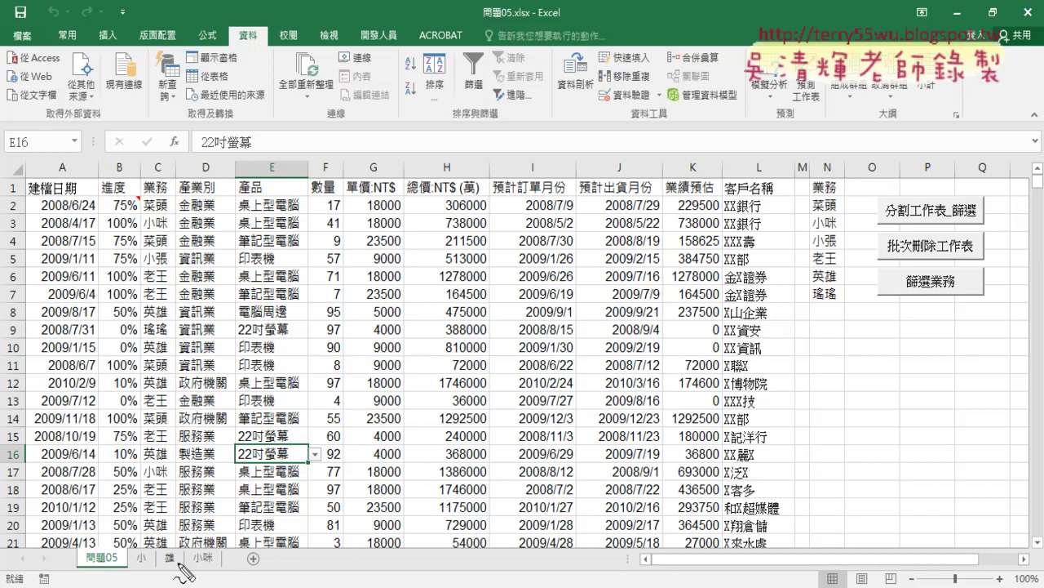
{"action": "mouse_move", "coordinate": [180, 568]}
{"action": "left_mouse_down"}
{"action": "mouse_move", "coordinate": [124, 576]}
{"action": "mouse_move", "coordinate": [239, 575]}
{"action": "left_mouse_up"}
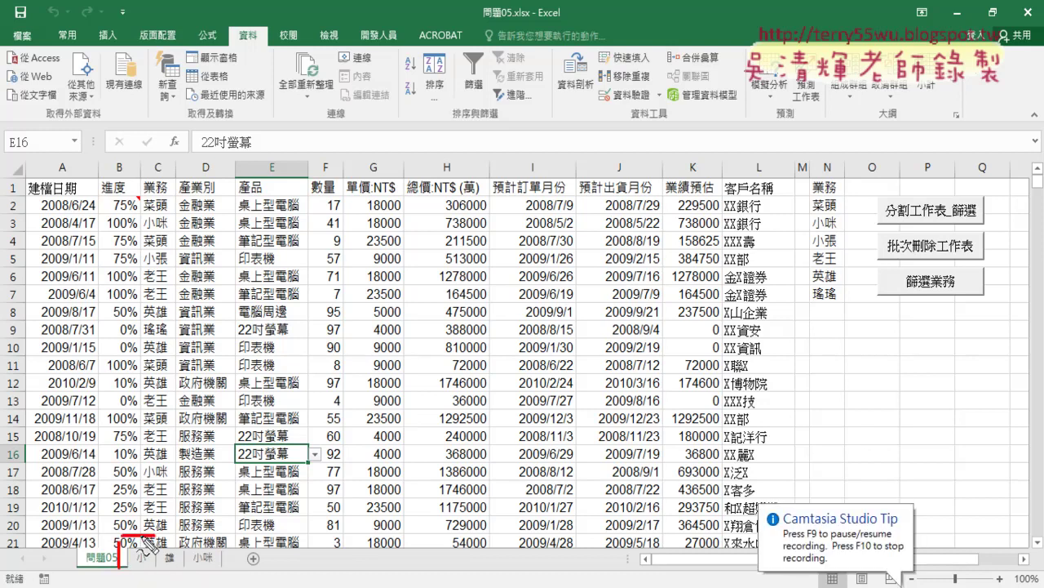
{"action": "mouse_move", "coordinate": [105, 463]}
{"action": "left_mouse_down"}
{"action": "mouse_move", "coordinate": [149, 529]}
{"action": "mouse_move", "coordinate": [169, 500]}
{"action": "left_mouse_up"}
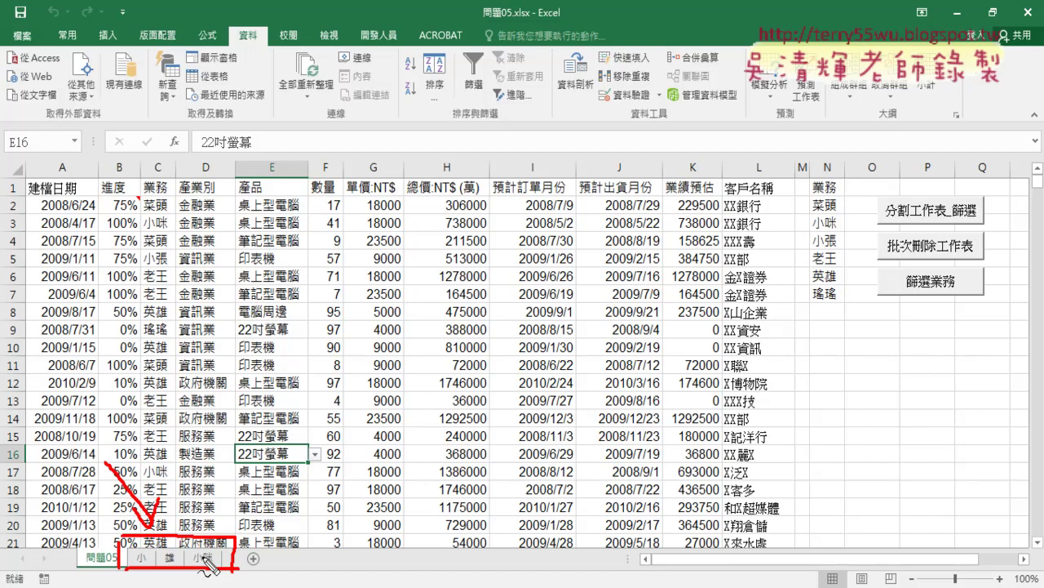
{"action": "mouse_move", "coordinate": [215, 549]}
{"action": "left_mouse_down"}
{"action": "mouse_move", "coordinate": [196, 576]}
{"action": "mouse_move", "coordinate": [214, 574]}
{"action": "left_mouse_up"}
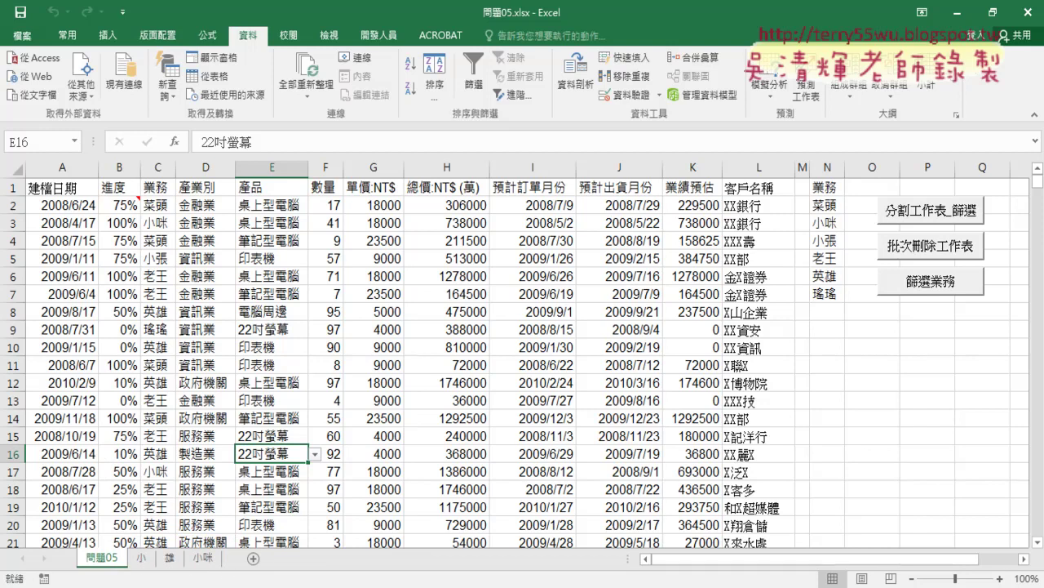
{"action": "mouse_move", "coordinate": [167, 587]}
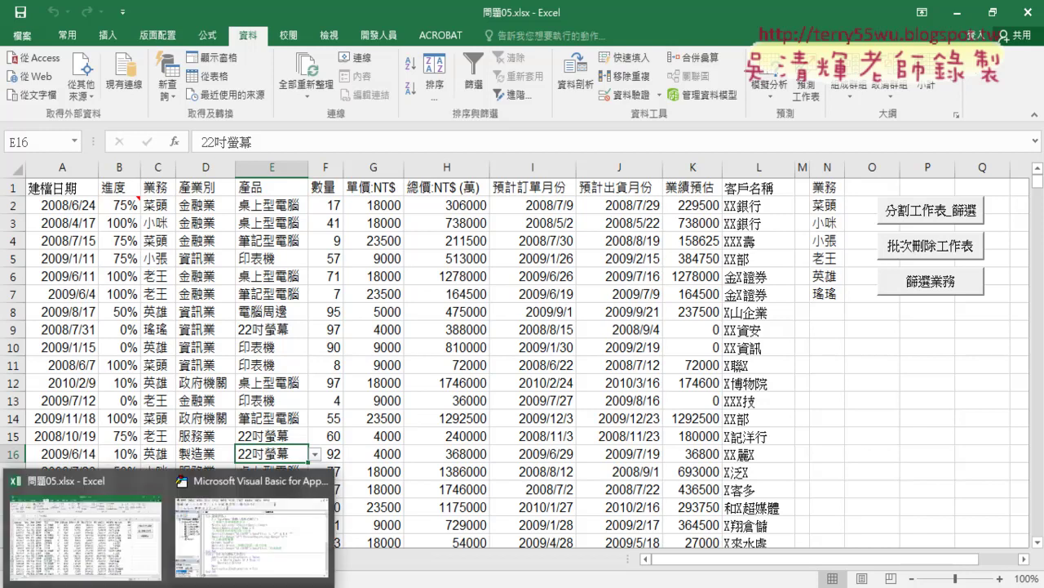
- Bring up the VBA editor and insert a blank line below the InputBox line of 篩選業務
{"action": "left_click", "coordinate": [233, 553]}
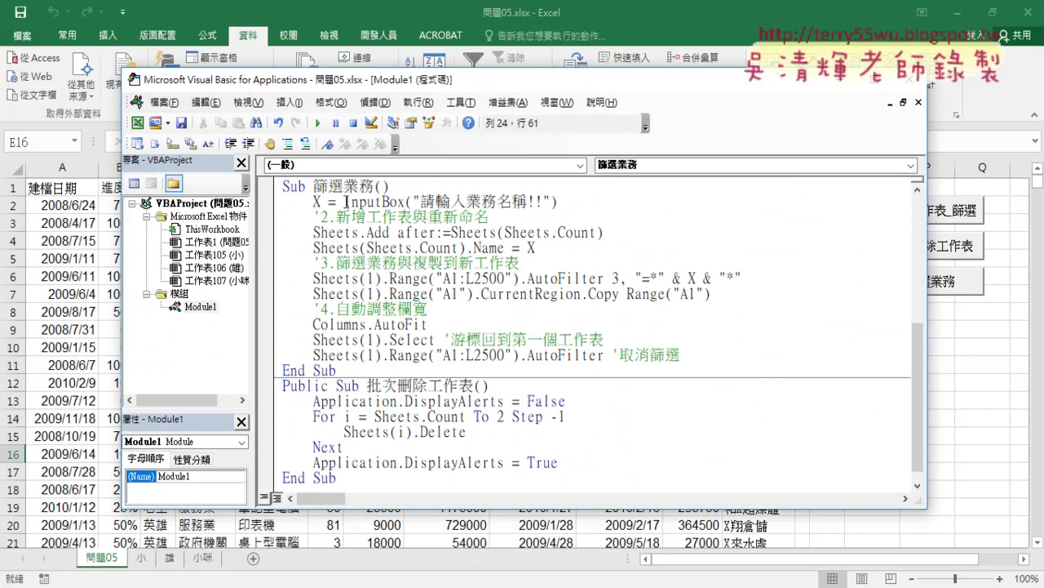
{"action": "left_click_drag", "start_coordinate": [314, 186], "coordinate": [385, 186]}
{"action": "left_click", "coordinate": [560, 200]}
{"action": "key", "text": "Return"}
{"action": "key", "text": "Return"}
{"action": "key", "text": "Up"}
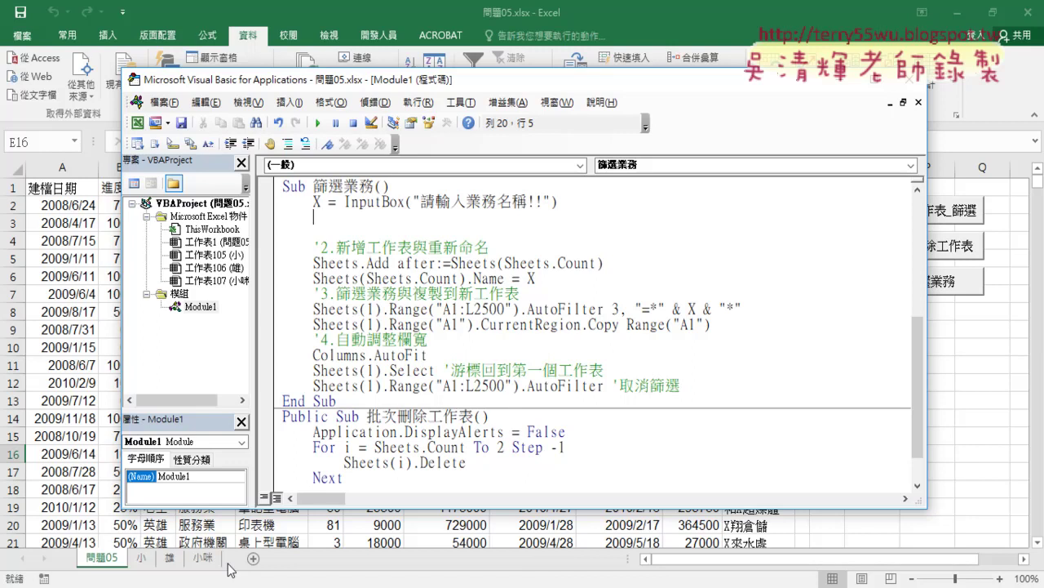
- Write the For i = 2 To Sheets.Count … Next loop and indent its empty body
{"action": "type", "text": "fo"}
{"action": "type", "text": "r i"}
{"action": "type", "text": "=2 "}
{"action": "type", "text": "to "}
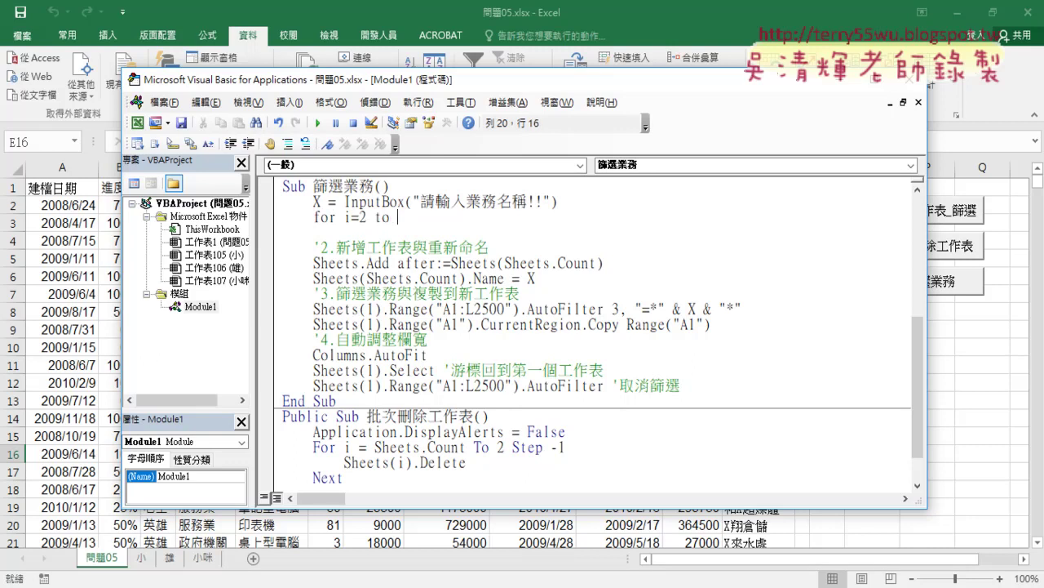
{"action": "type", "text": "s"}
{"action": "type", "text": "heets"}
{"action": "type", "text": ".c"}
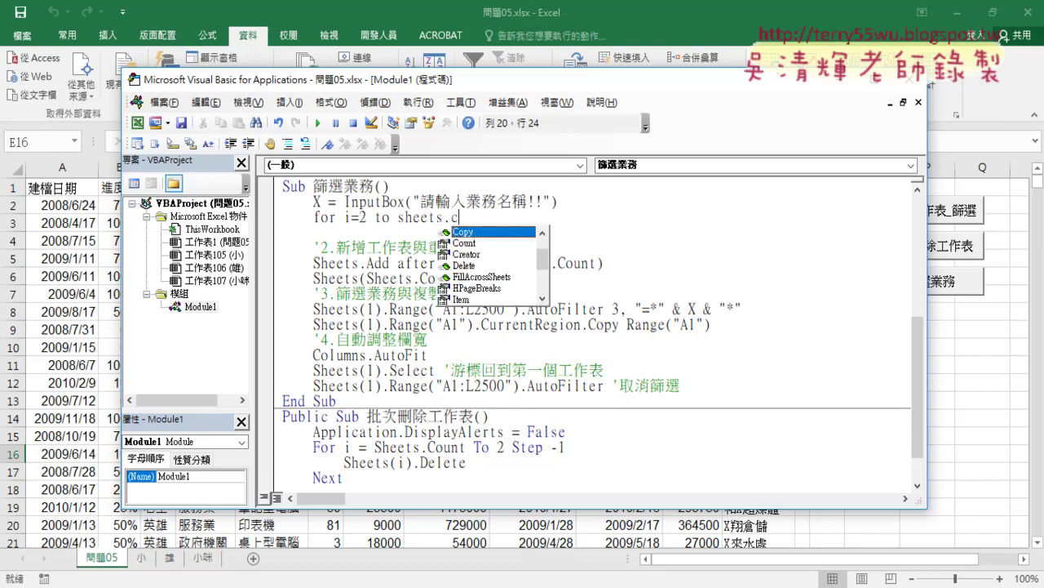
{"action": "type", "text": "ount"}
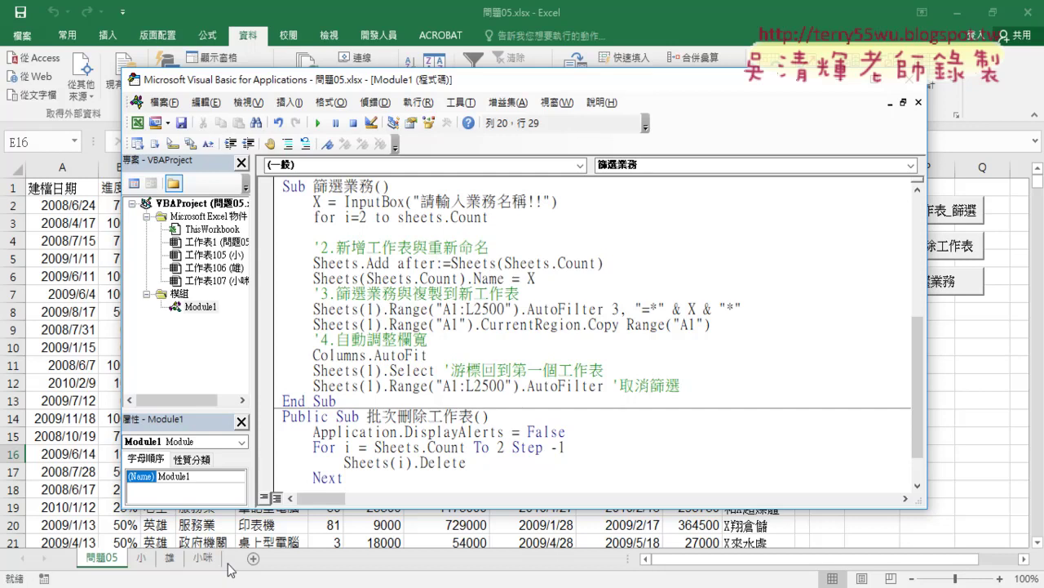
{"action": "key", "text": "Return"}
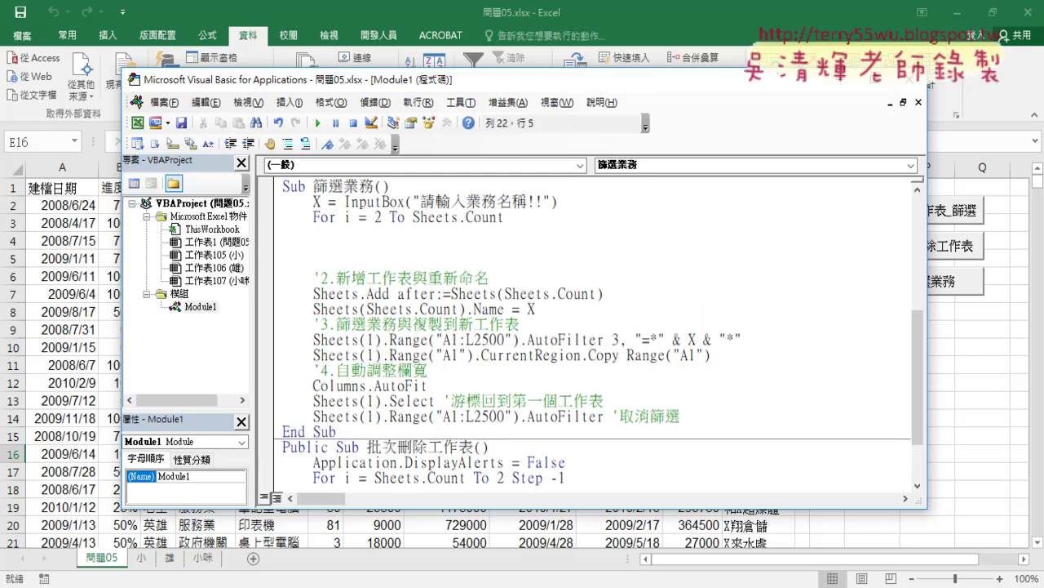
{"action": "type", "text": "next"}
{"action": "left_click", "coordinate": [529, 340]}
{"action": "left_click_drag", "start_coordinate": [412, 217], "coordinate": [504, 217]}
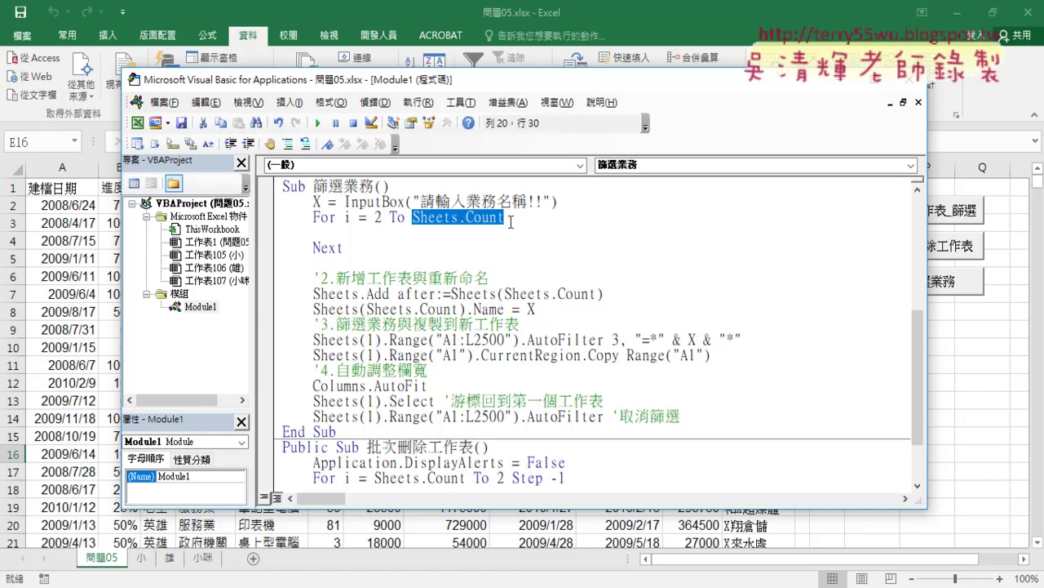
{"action": "left_click", "coordinate": [484, 231]}
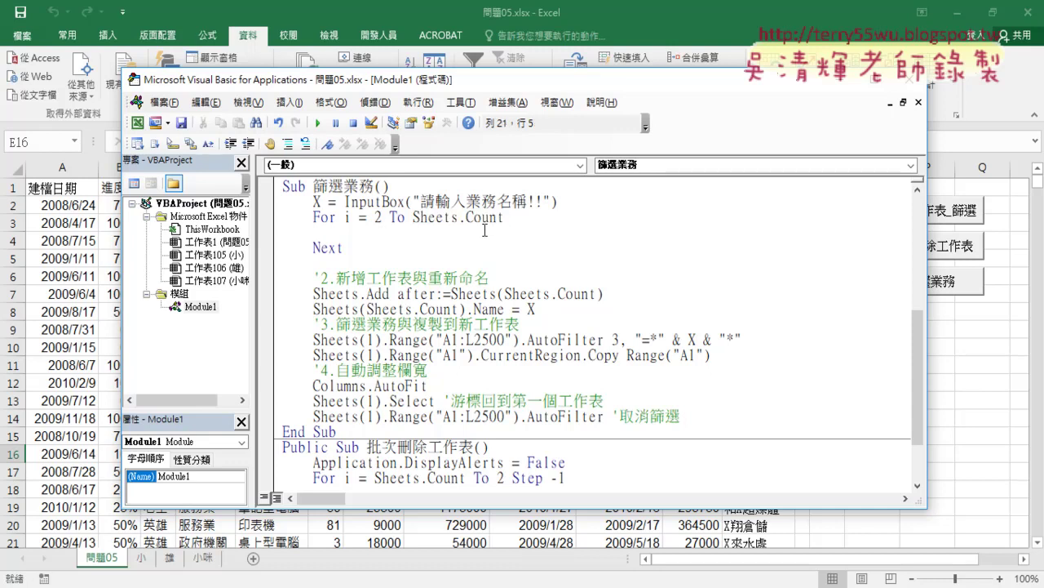
{"action": "key", "text": "Tab"}
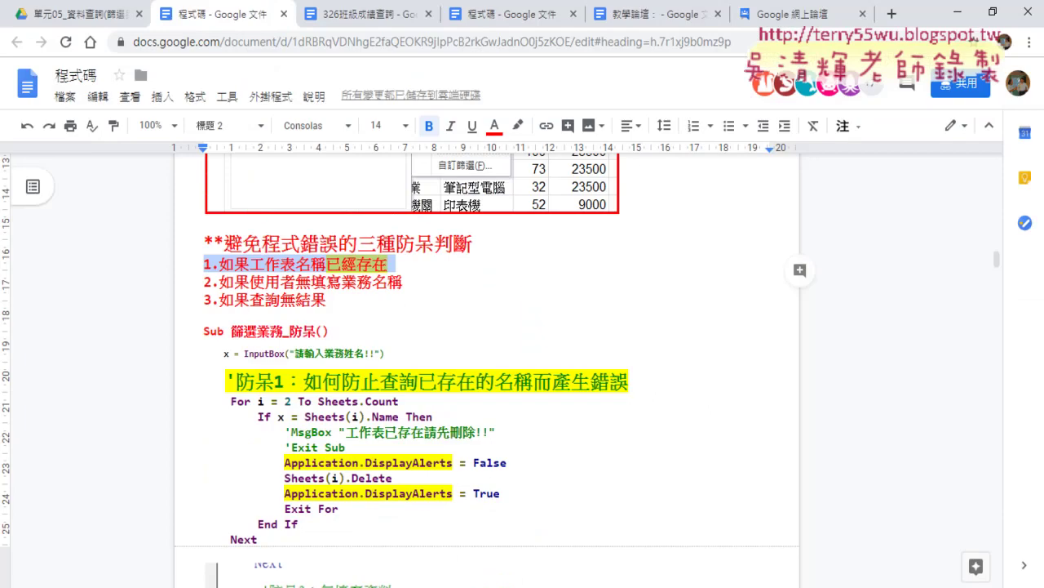
- Point out the x compared in the notes' If line, then minimize Chrome to return to the macro
{"action": "left_click", "coordinate": [374, 427]}
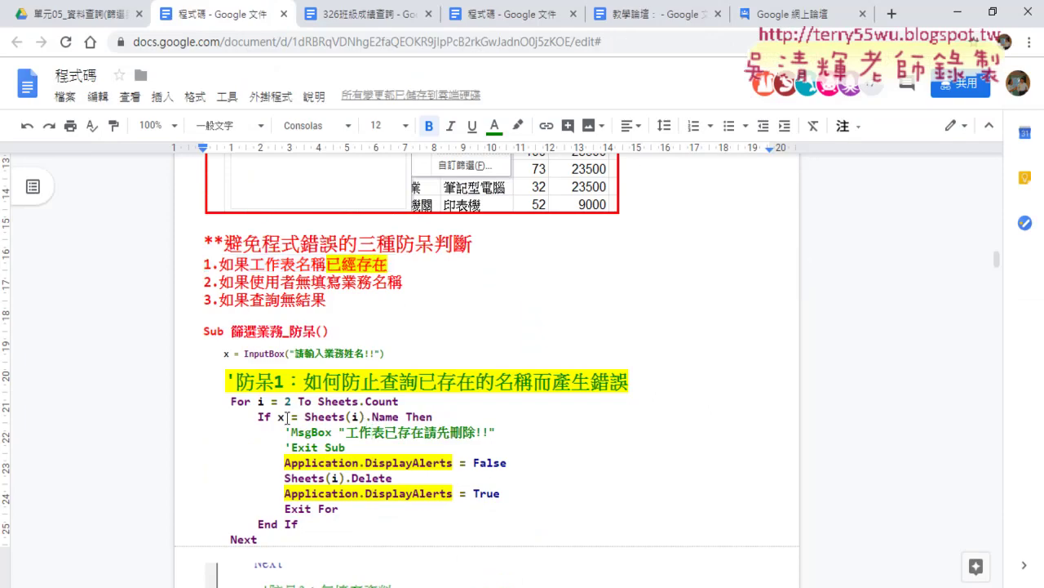
{"action": "mouse_move", "coordinate": [287, 417]}
{"action": "left_mouse_down"}
{"action": "mouse_move", "coordinate": [274, 417]}
{"action": "mouse_move", "coordinate": [398, 417]}
{"action": "left_mouse_up"}
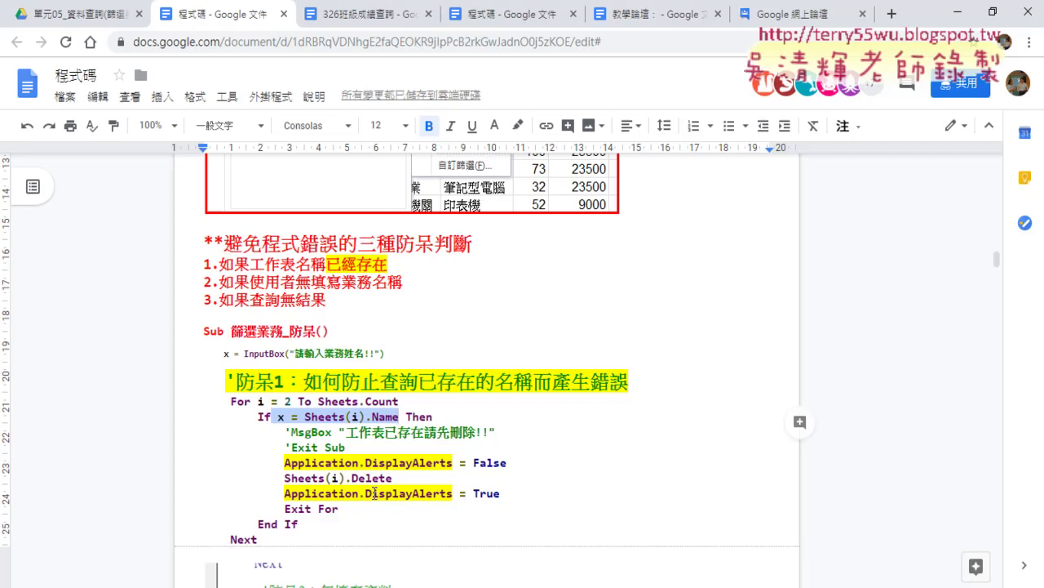
{"action": "left_click", "coordinate": [967, 11]}
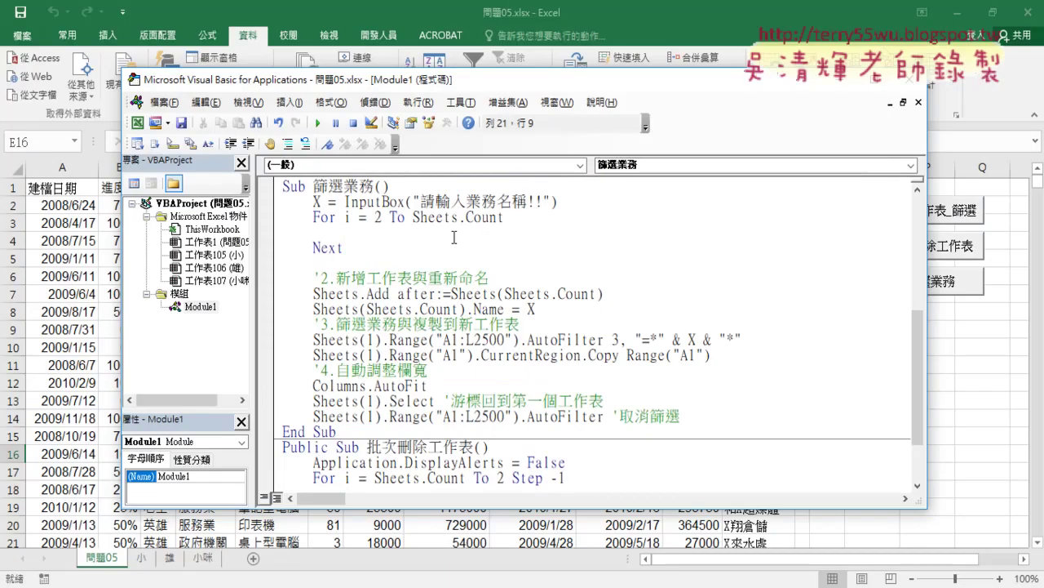
- Inside the loop, write If X = Sheets(i).Name Then with a closing End If
{"action": "left_click_drag", "start_coordinate": [313, 217], "coordinate": [343, 248]}
{"action": "left_click", "coordinate": [349, 232]}
{"action": "type", "text": "i"}
{"action": "type", "text": "f "}
{"action": "type", "text": "X"}
{"action": "type", "text": "="}
{"action": "type", "text": "sheet"}
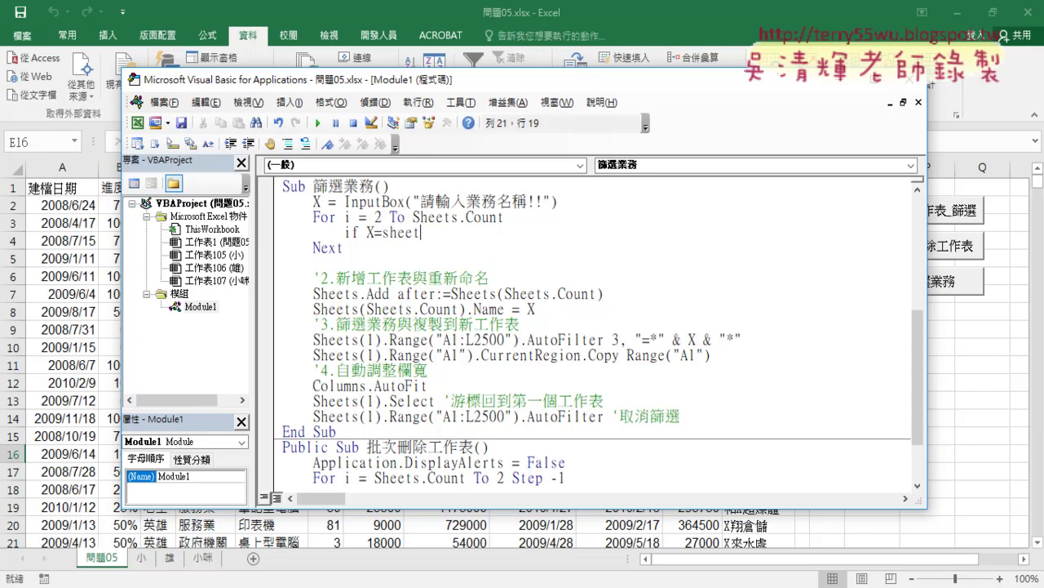
{"action": "type", "text": "s("}
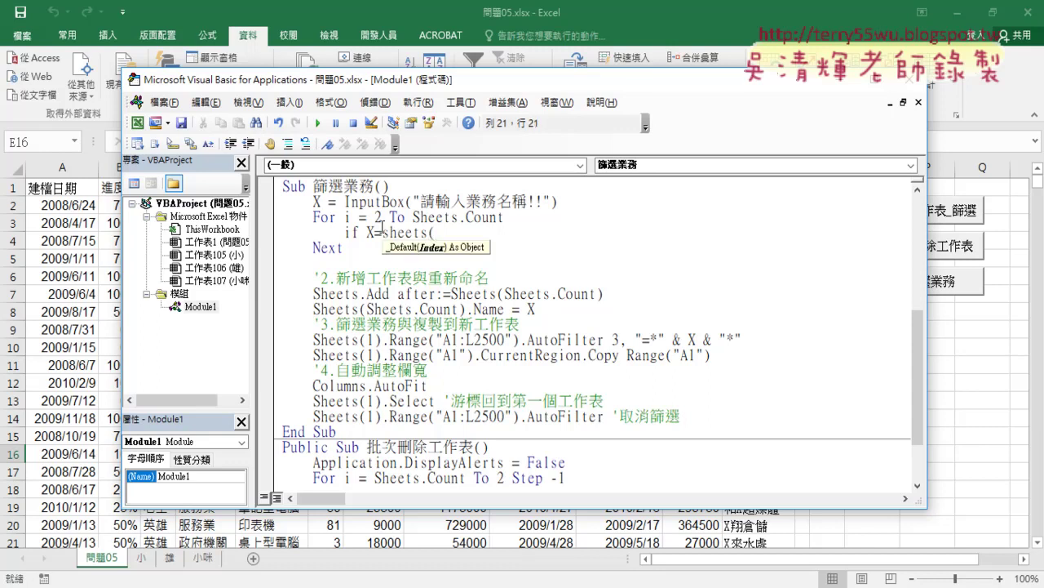
{"action": "type", "text": "i)"}
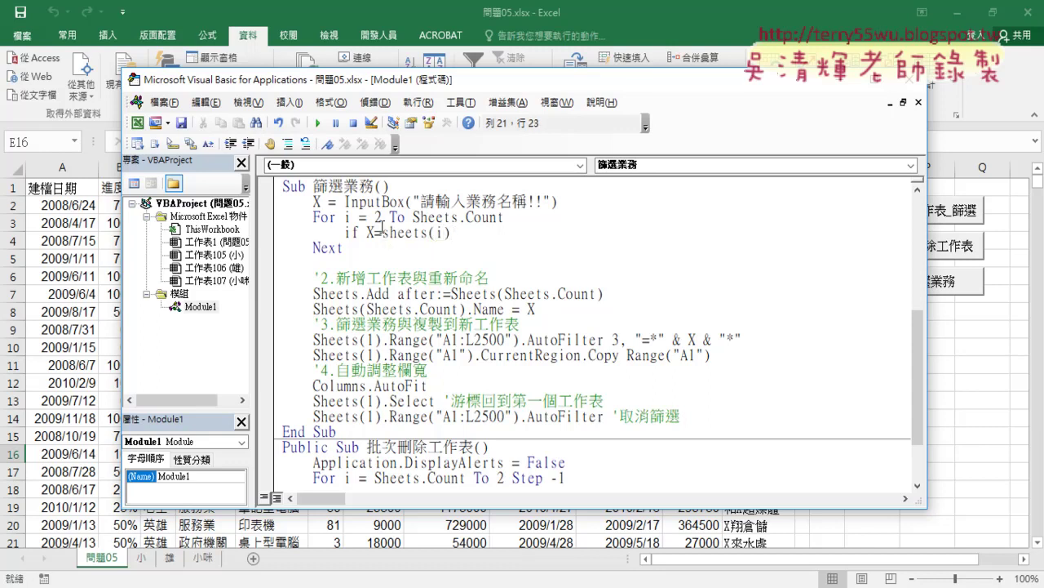
{"action": "type", "text": ".nam"}
{"action": "type", "text": "e the"}
{"action": "type", "text": "n"}
{"action": "key", "text": "Return"}
{"action": "key", "text": "Return"}
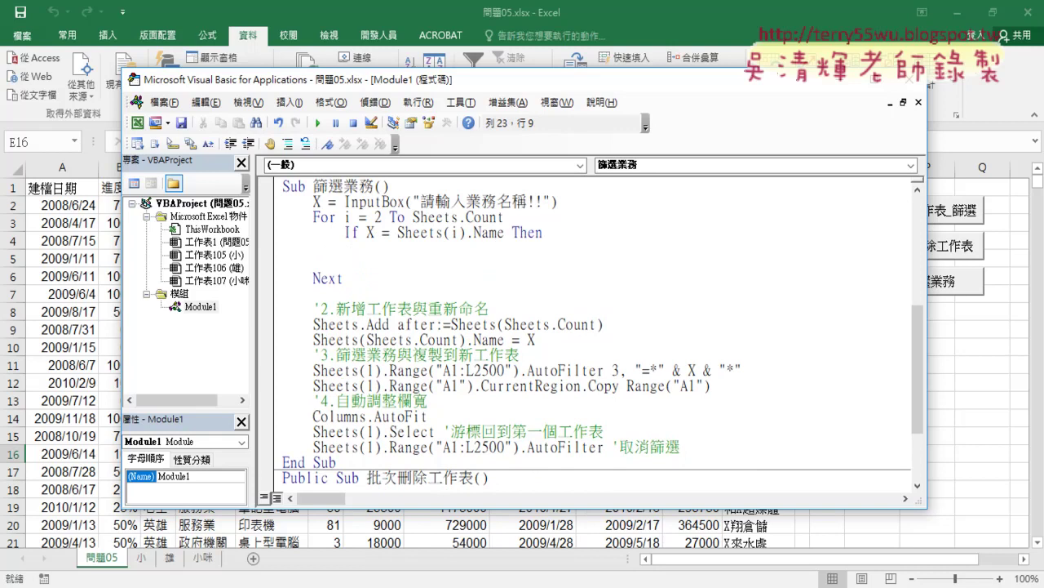
{"action": "type", "text": "end"}
{"action": "type", "text": " if"}
- Add Sheets(i).Delete inside the If block and highlight the statement
{"action": "left_click", "coordinate": [374, 247]}
{"action": "mouse_move", "coordinate": [397, 233]}
{"action": "left_mouse_down"}
{"action": "mouse_move", "coordinate": [473, 233]}
{"action": "mouse_move", "coordinate": [433, 250]}
{"action": "left_mouse_up"}
{"action": "type", "text": "Sheets(i"}
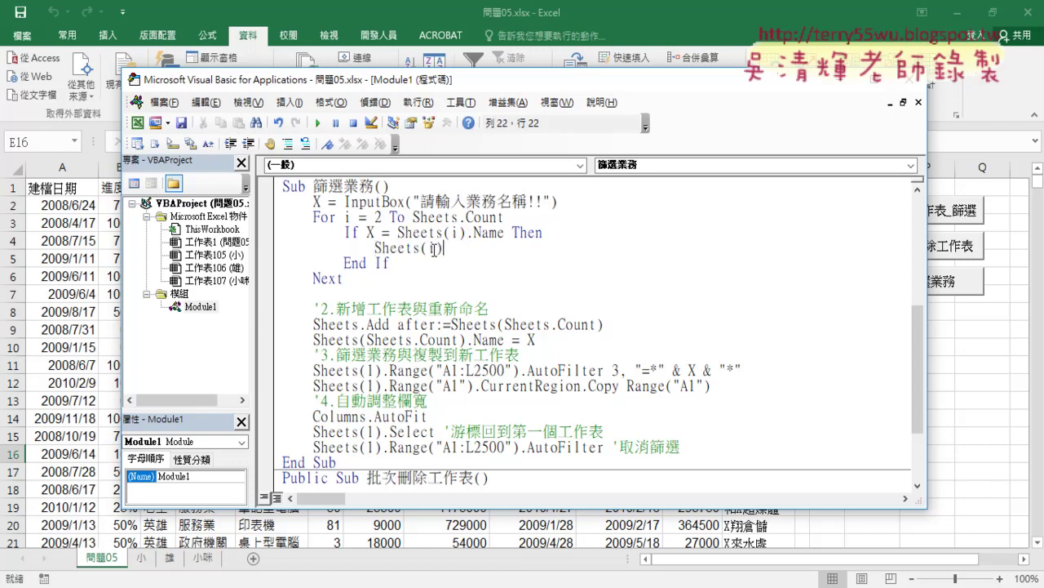
{"action": "type", "text": "."}
{"action": "type", "text": "del"}
{"action": "type", "text": "ete"}
{"action": "key", "text": "Down"}
{"action": "key", "text": "Up"}
{"action": "left_click", "coordinate": [367, 280]}
{"action": "left_click_drag", "start_coordinate": [375, 247], "coordinate": [500, 248]}
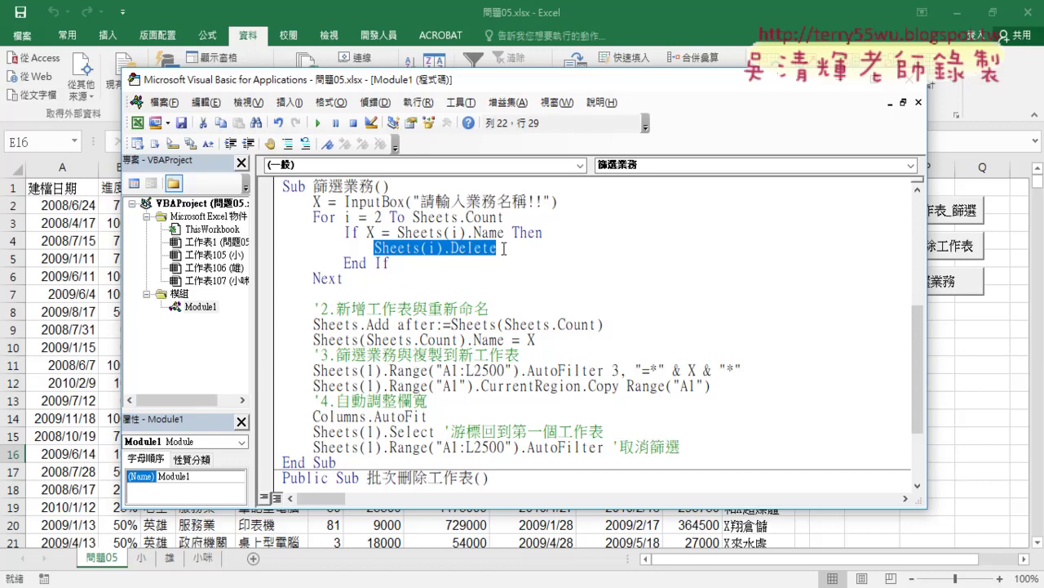
- Add an indented Application.DisplayAlerts = False line after the If…Then line
{"action": "left_click", "coordinate": [556, 232]}
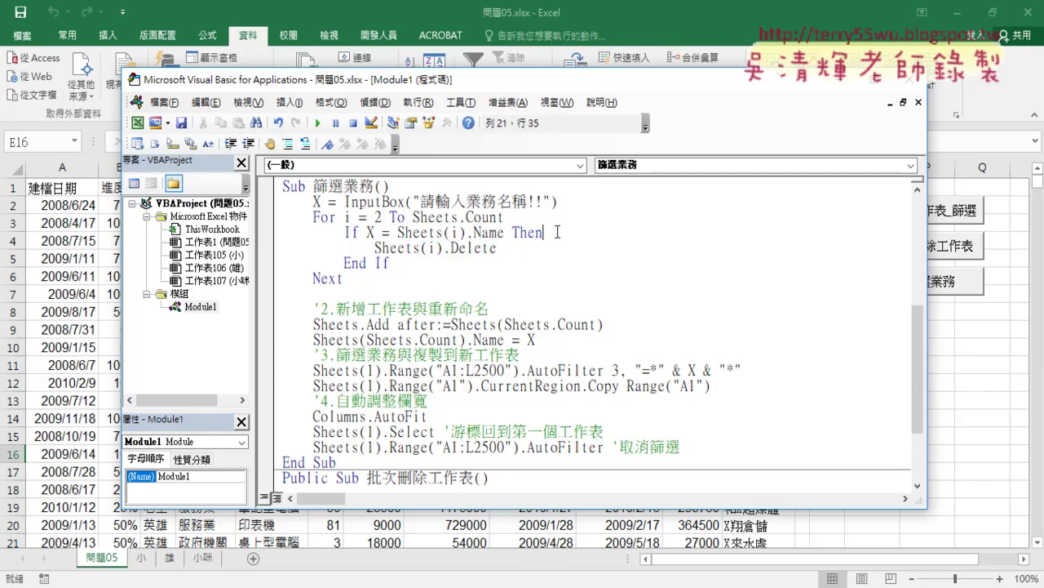
{"action": "key", "text": "Return"}
{"action": "key", "text": "Tab"}
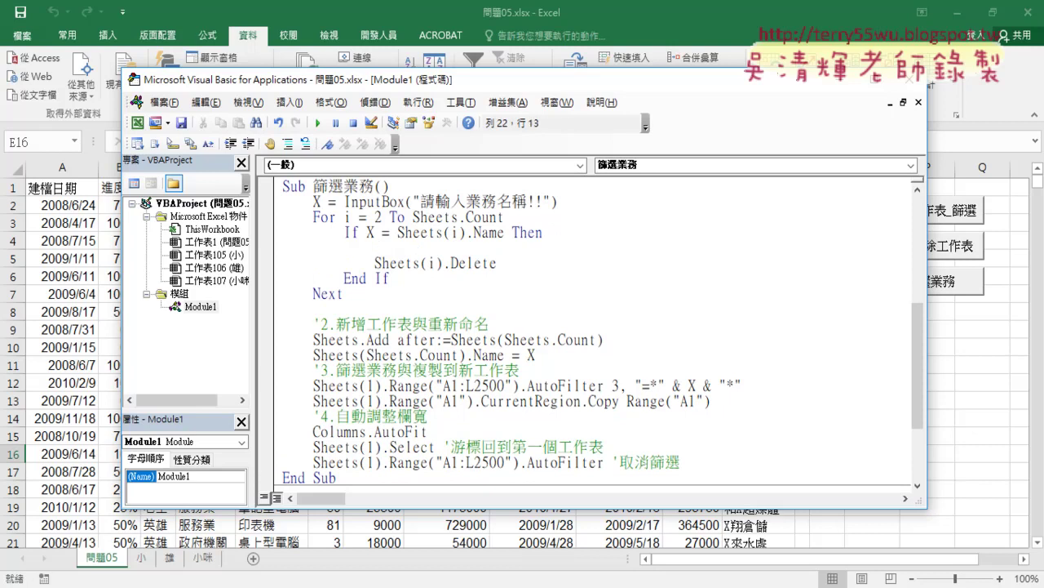
{"action": "type", "text": "ap"}
{"action": "type", "text": "p"}
{"action": "type", "text": "li"}
{"action": "type", "text": "cation"}
{"action": "type", "text": "."}
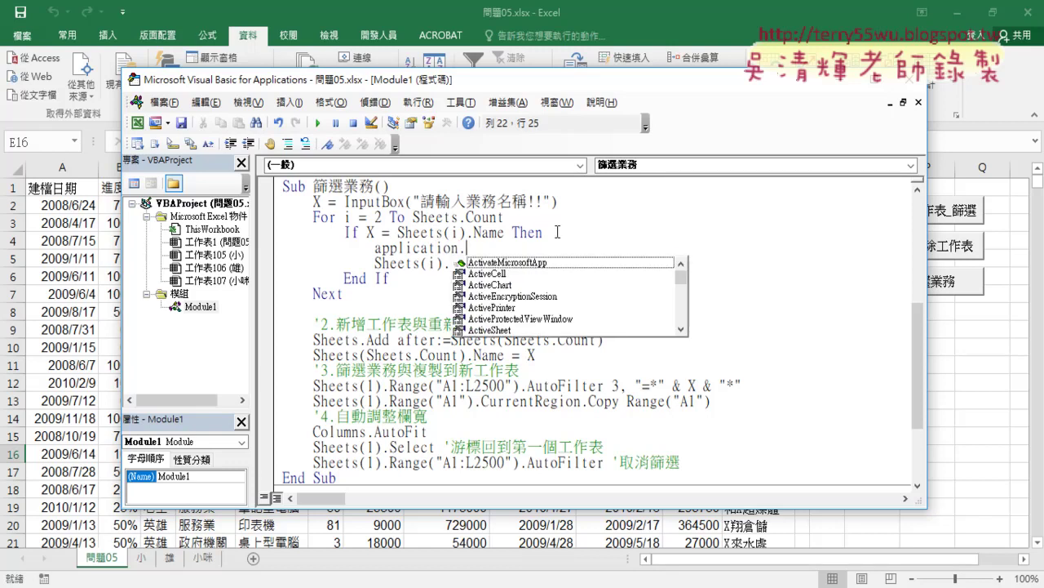
{"action": "type", "text": "di"}
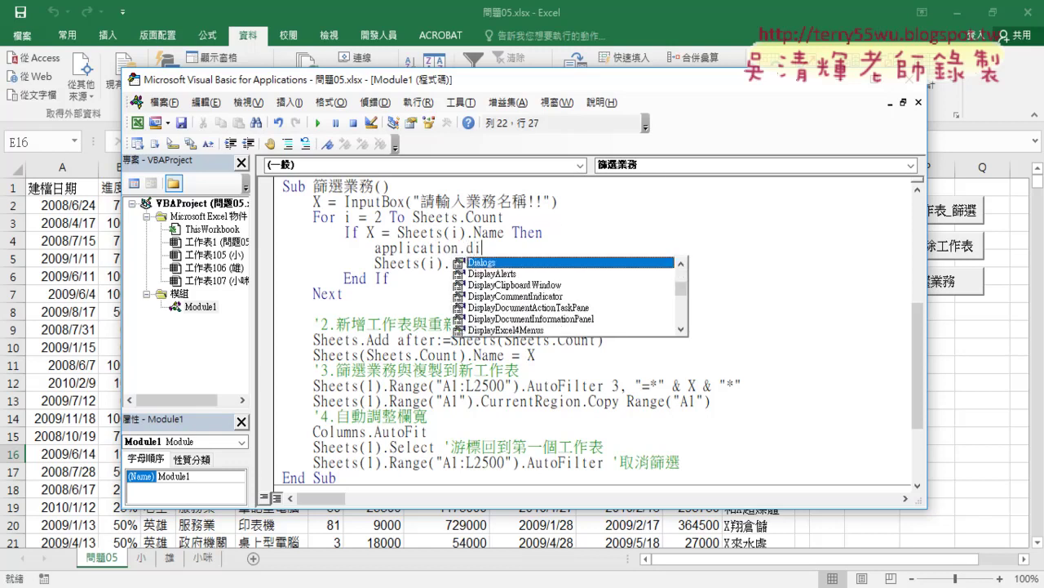
{"action": "key", "text": "Down"}
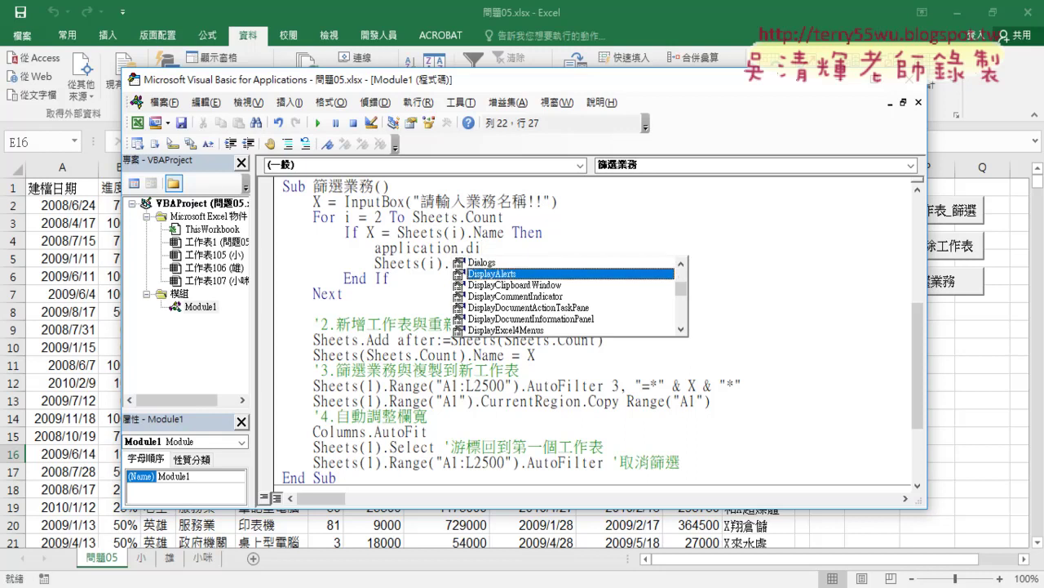
{"action": "key", "text": "space"}
{"action": "type", "text": "="}
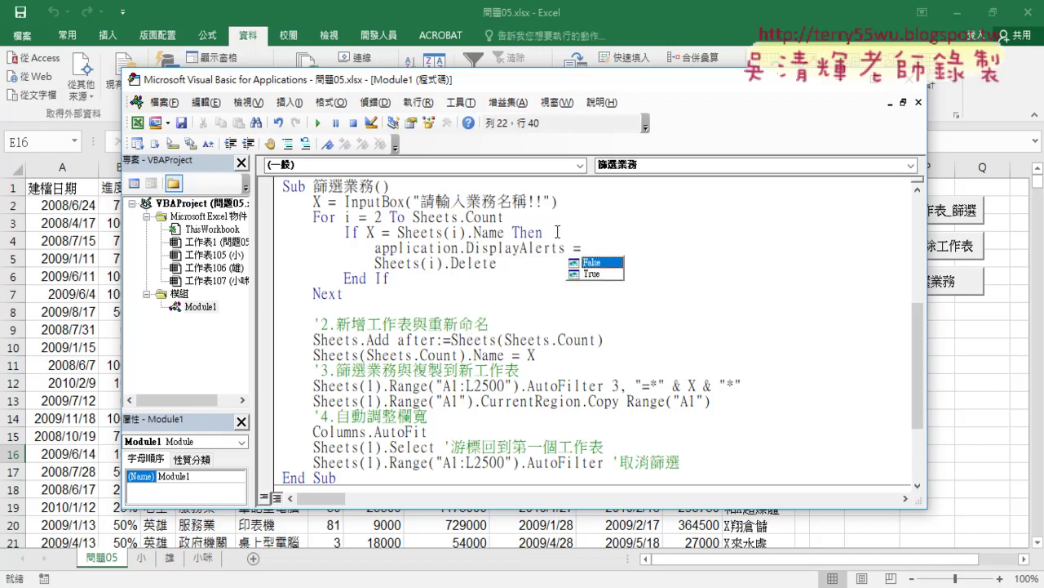
{"action": "key", "text": "space"}
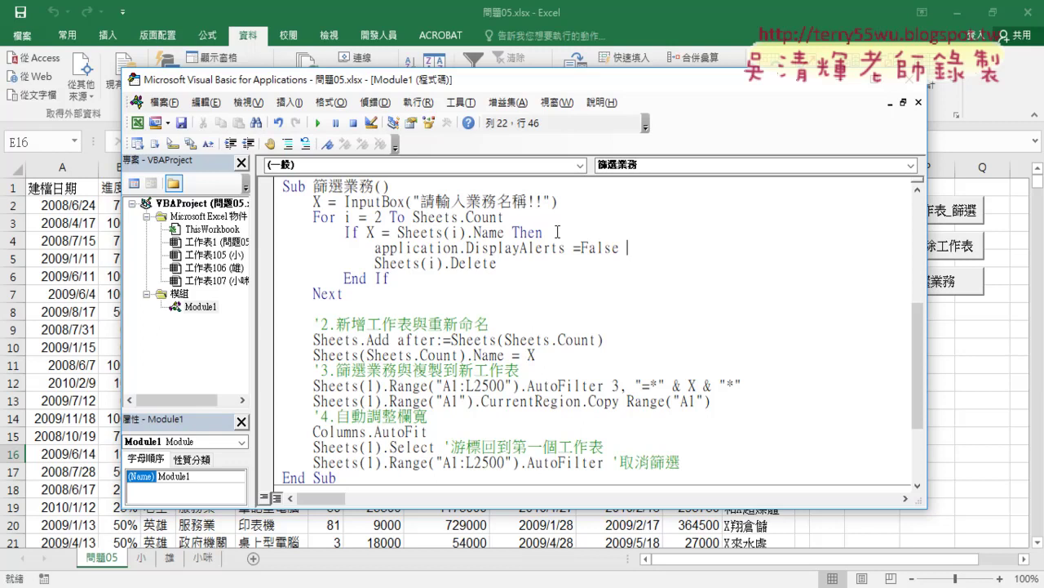
- Indent Sheets(i).Delete and copy the Application.DisplayAlerts = False line
{"action": "left_click", "coordinate": [377, 262]}
{"action": "key", "text": "Tab"}
{"action": "key", "text": "Left"}
{"action": "key", "text": "Left"}
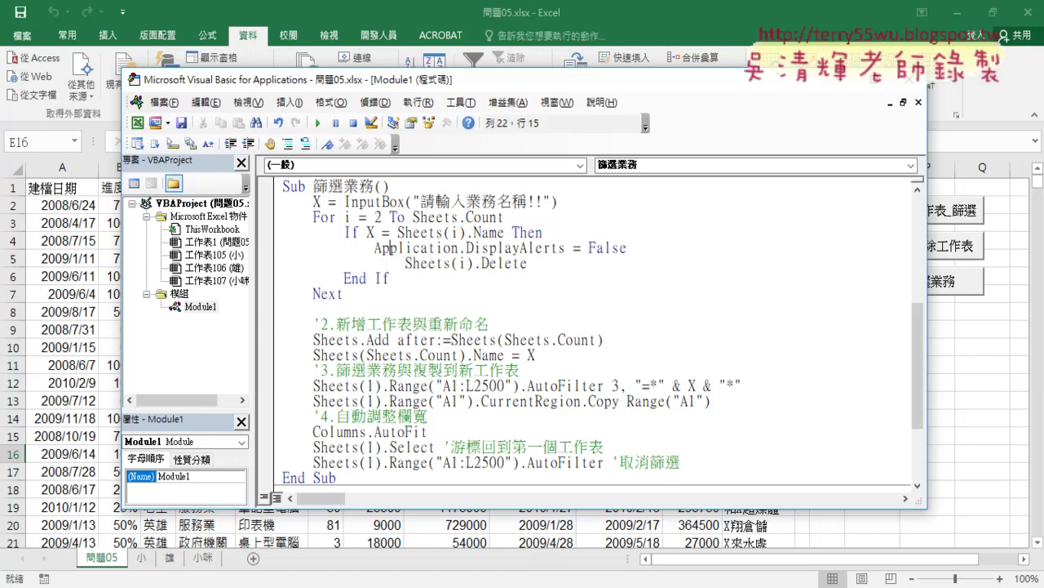
{"action": "key", "text": "Left"}
{"action": "key", "text": "Left"}
{"action": "key", "text": "shift+End"}
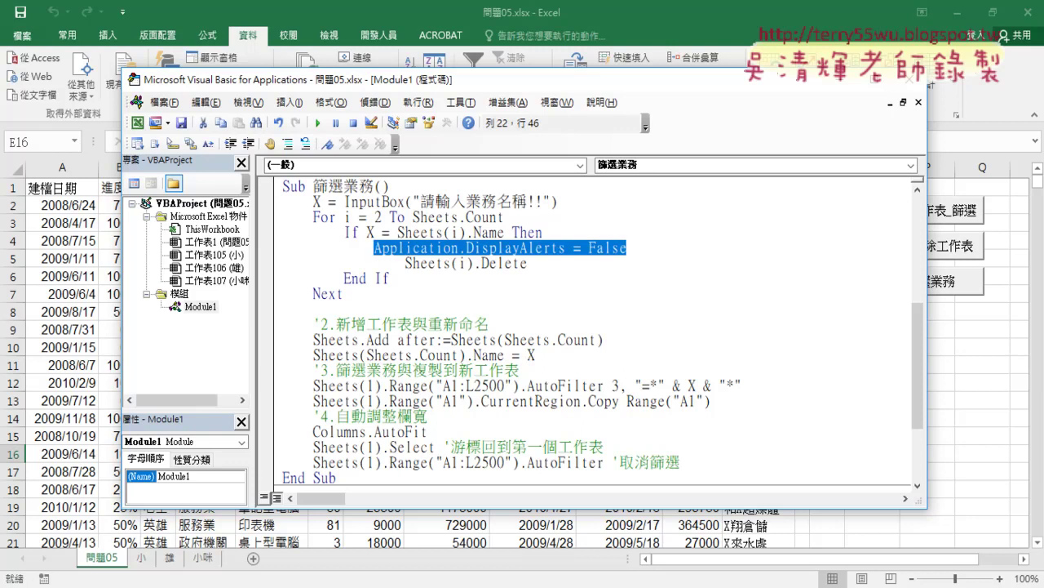
{"action": "key", "text": "ctrl+c"}
- Paste the DisplayAlerts line below Sheets(i).Delete and change its value to True
{"action": "key", "text": "Down"}
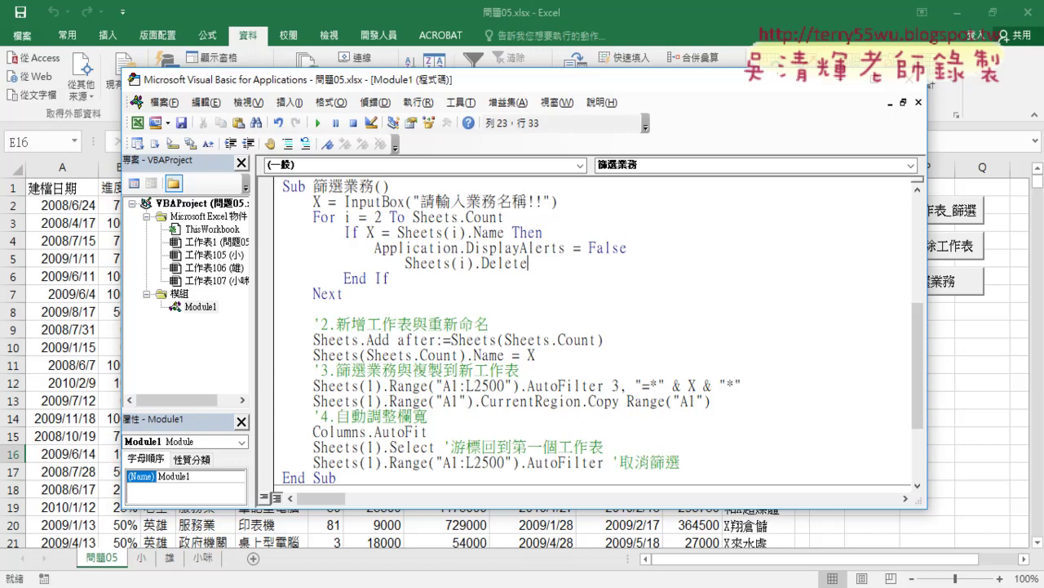
{"action": "key", "text": "Return"}
{"action": "key", "text": "ctrl+v"}
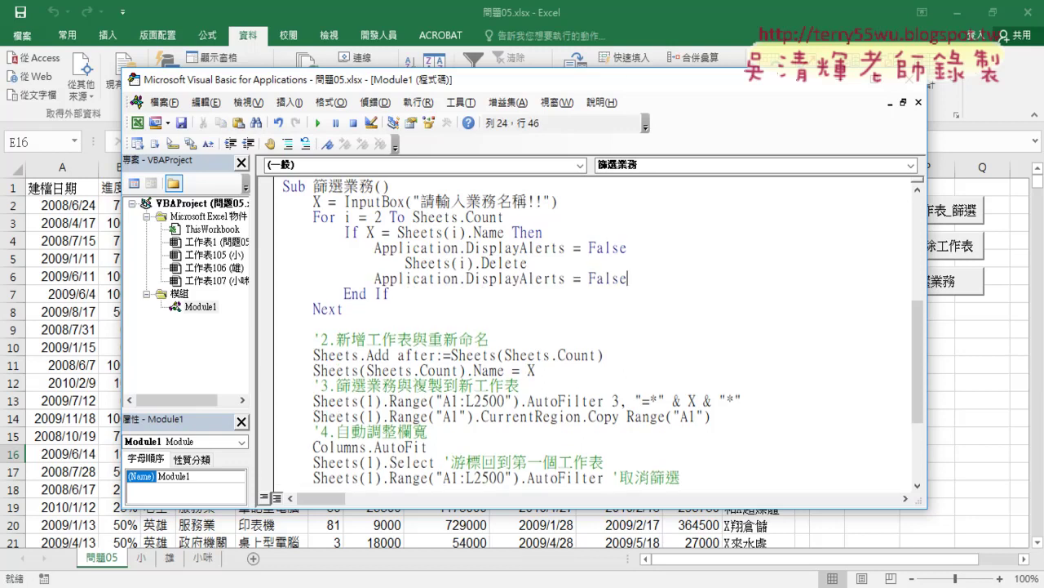
{"action": "key", "text": "BackSpace"}
{"action": "key", "text": "BackSpace"}
{"action": "key", "text": "BackSpace"}
{"action": "key", "text": "BackSpace"}
{"action": "key", "text": "BackSpace"}
{"action": "key", "text": "BackSpace"}
{"action": "key", "text": "BackSpace"}
{"action": "type", "text": "=True"}
{"action": "left_click", "coordinate": [500, 352]}
{"action": "left_click", "coordinate": [630, 282]}
- Highlight the three-line delete block, then the Sheets(i).Delete statement
{"action": "left_click_drag", "start_coordinate": [630, 283], "coordinate": [266, 254]}
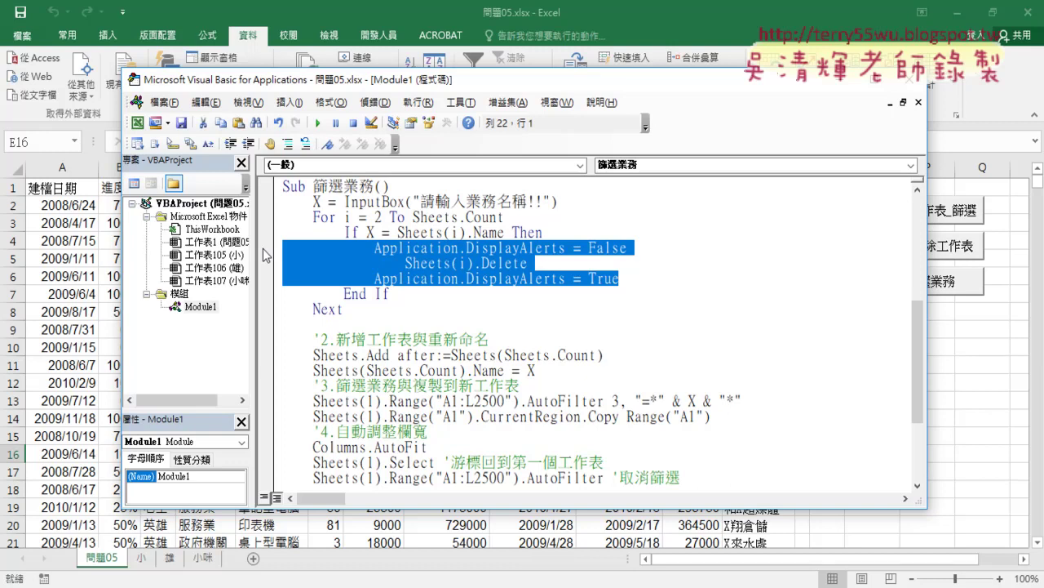
{"action": "left_click", "coordinate": [437, 278]}
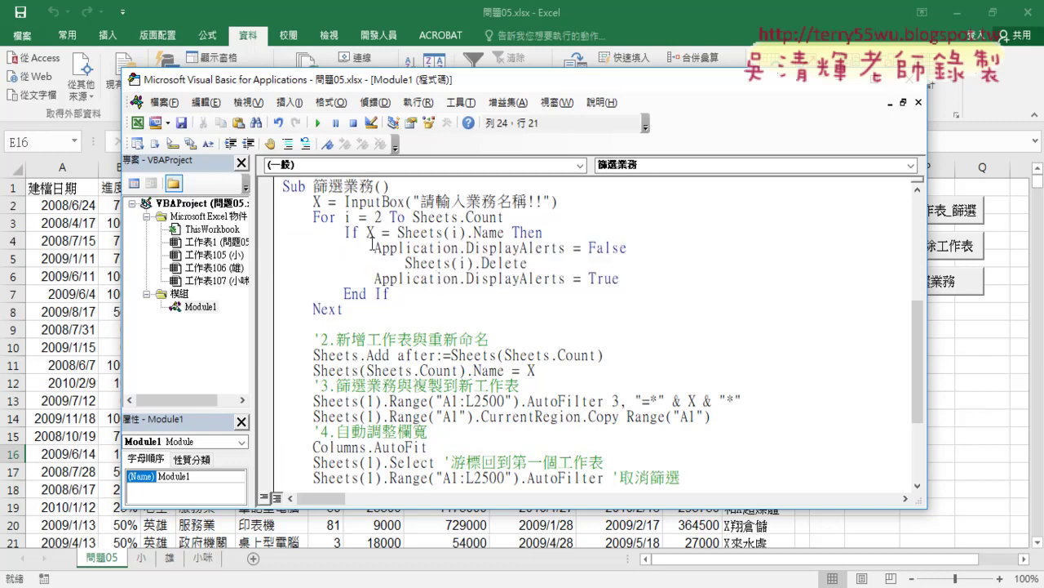
{"action": "left_click", "coordinate": [528, 264]}
{"action": "left_click_drag", "start_coordinate": [529, 263], "coordinate": [405, 263]}
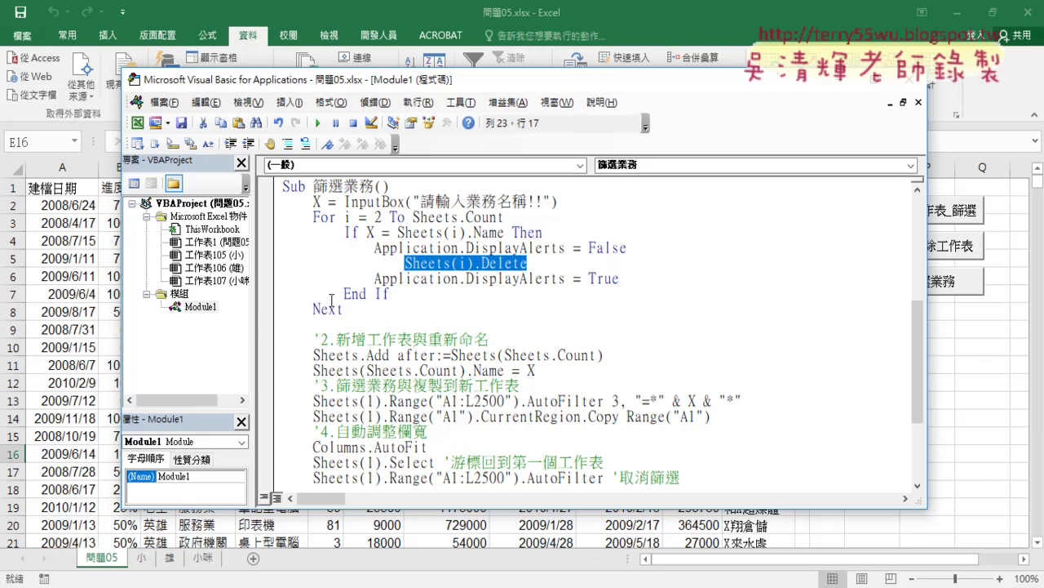
{"action": "left_click", "coordinate": [566, 264]}
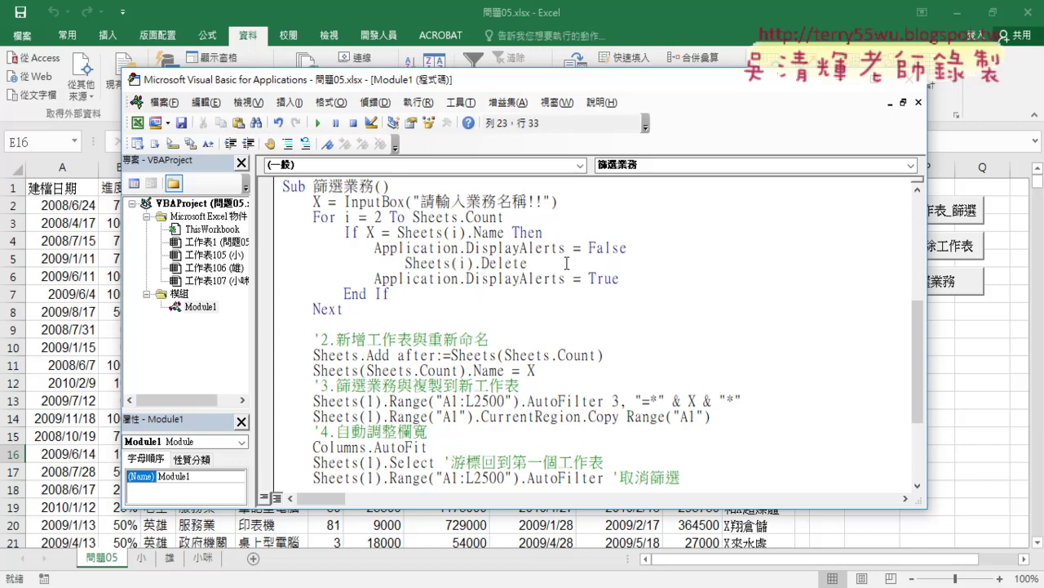
- Remove the blank line after Sheets(i).Delete and add Exit For after DisplayAlerts = True
{"action": "key", "text": "Return"}
{"action": "key", "text": "BackSpace"}
{"action": "key", "text": "BackSpace"}
{"action": "key", "text": "BackSpace"}
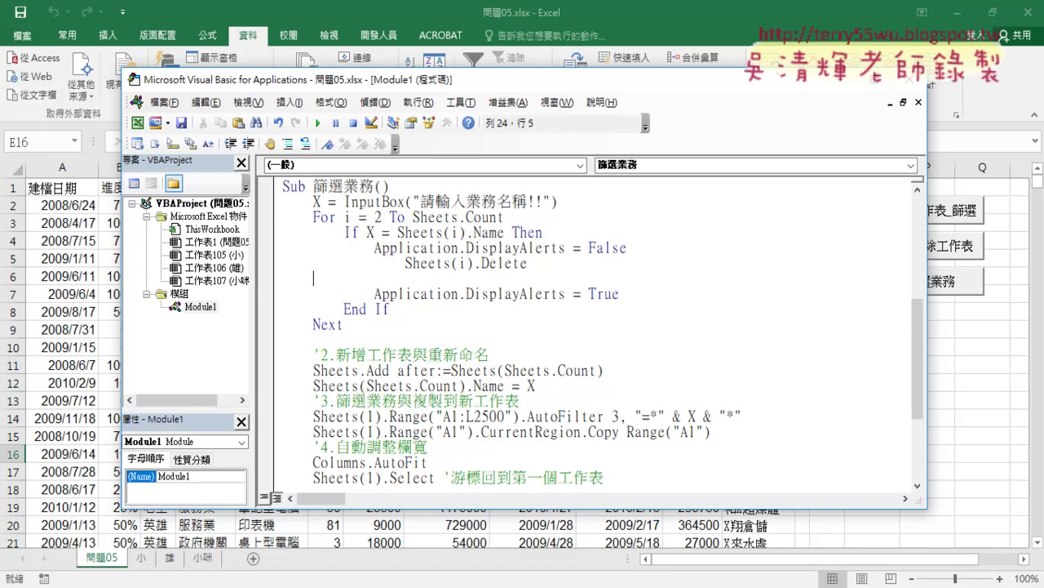
{"action": "key", "text": "BackSpace"}
{"action": "key", "text": "BackSpace"}
{"action": "key", "text": "Down"}
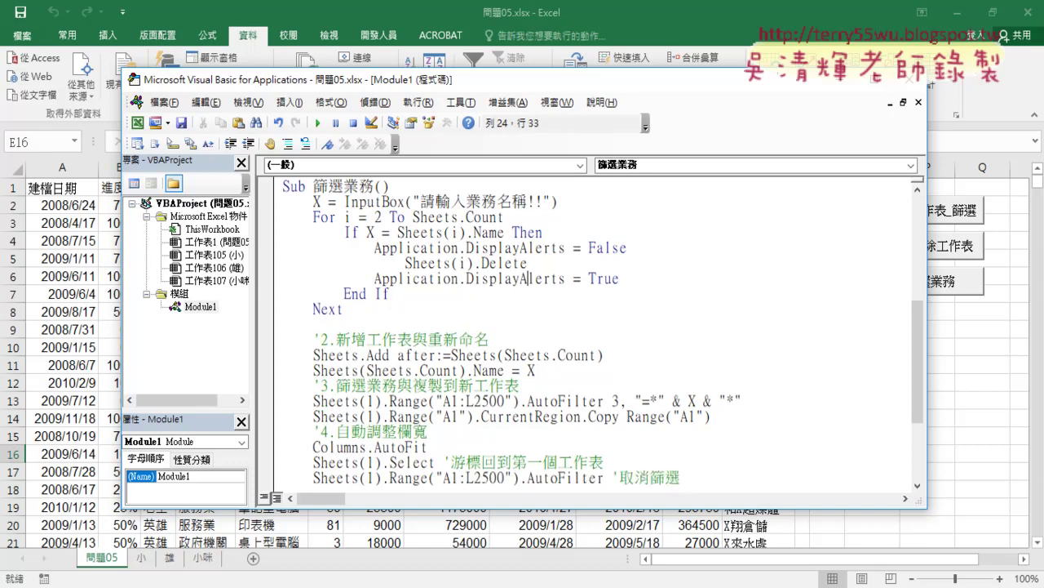
{"action": "key", "text": "End"}
{"action": "key", "text": "Return"}
{"action": "type", "text": "e"}
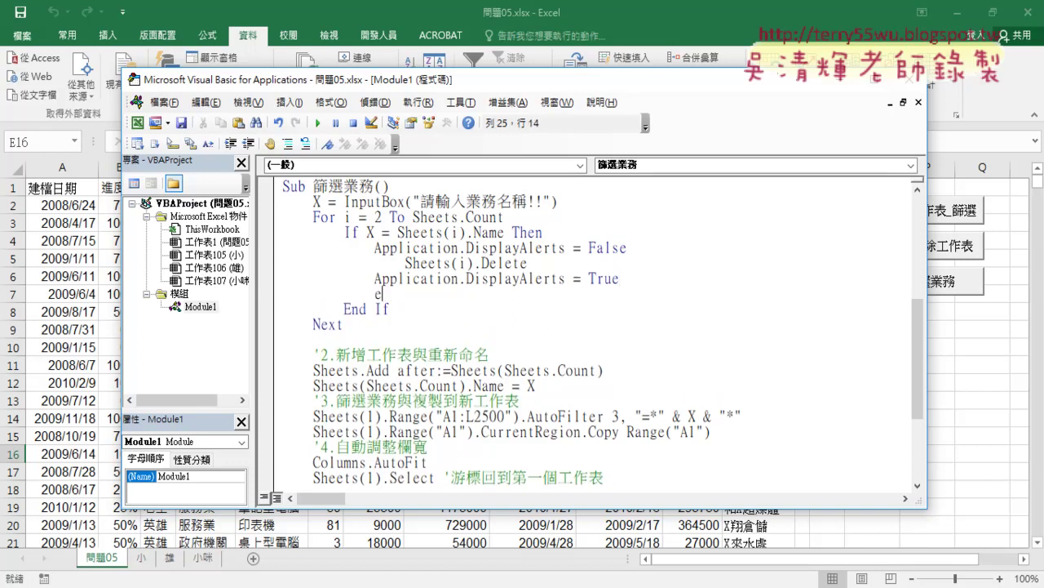
{"action": "type", "text": "xit "}
{"action": "type", "text": "for"}
{"action": "key", "text": "Down"}
{"action": "left_click_drag", "start_coordinate": [437, 293], "coordinate": [375, 293]}
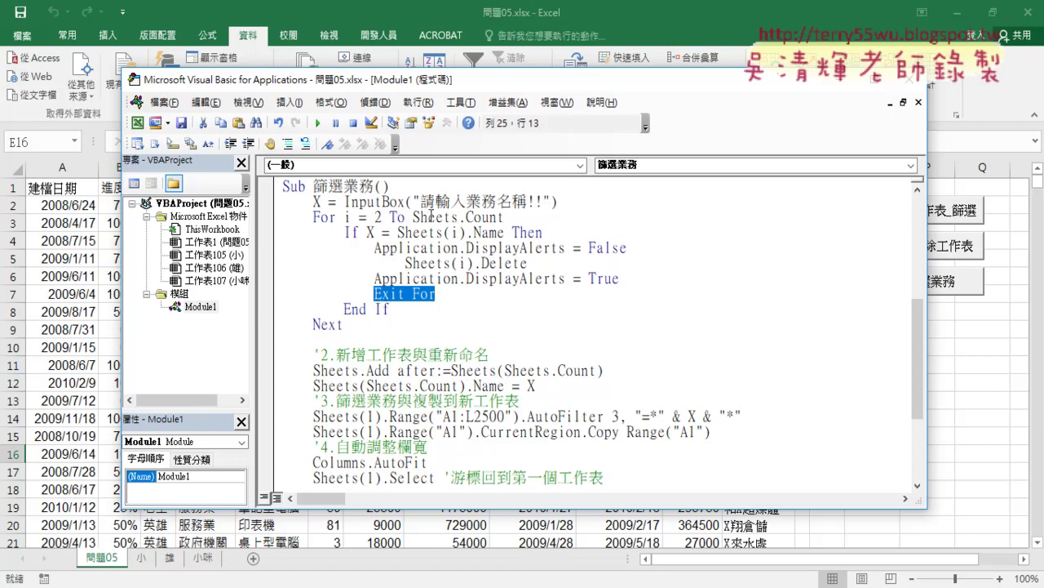
{"action": "double_click", "coordinate": [346, 217]}
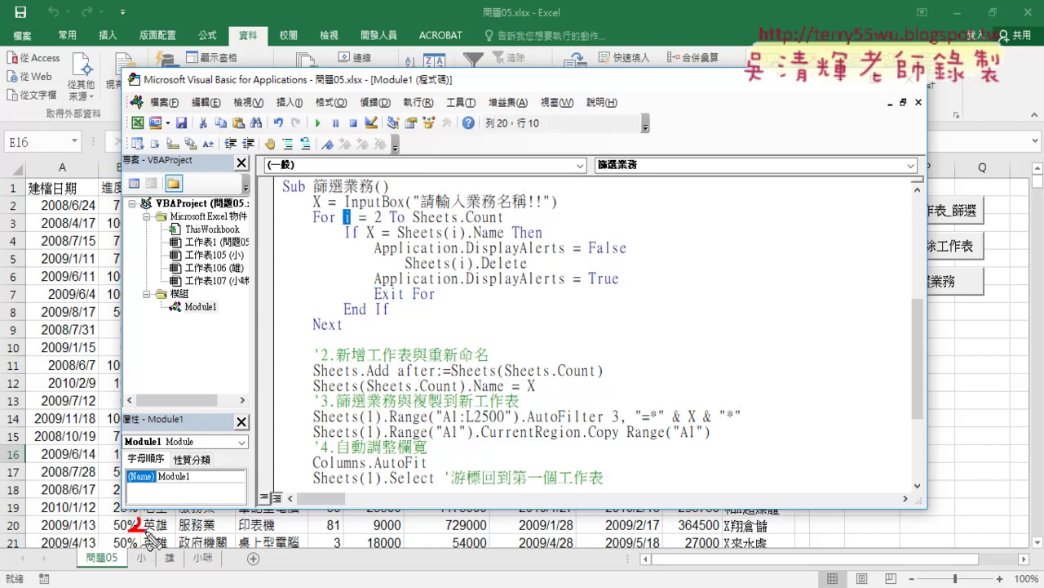
{"action": "left_click_drag", "start_coordinate": [437, 220], "coordinate": [519, 219]}
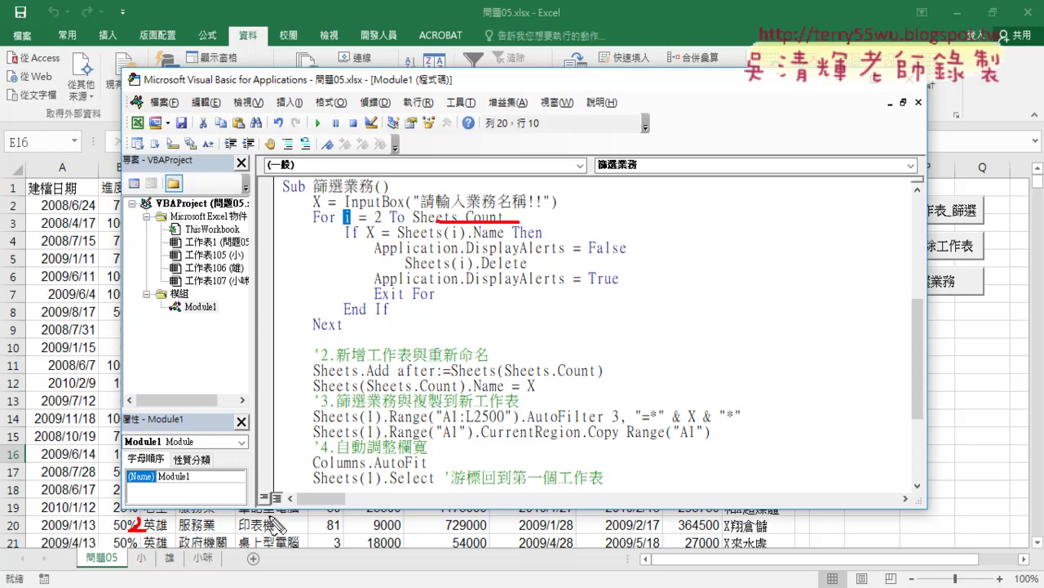
{"action": "mouse_move", "coordinate": [236, 520]}
{"action": "left_mouse_down"}
{"action": "mouse_move", "coordinate": [255, 535]}
{"action": "mouse_move", "coordinate": [239, 552]}
{"action": "left_mouse_up"}
{"action": "mouse_move", "coordinate": [131, 573]}
{"action": "left_mouse_down"}
{"action": "mouse_move", "coordinate": [145, 563]}
{"action": "mouse_move", "coordinate": [137, 581]}
{"action": "mouse_move", "coordinate": [181, 581]}
{"action": "left_mouse_up"}
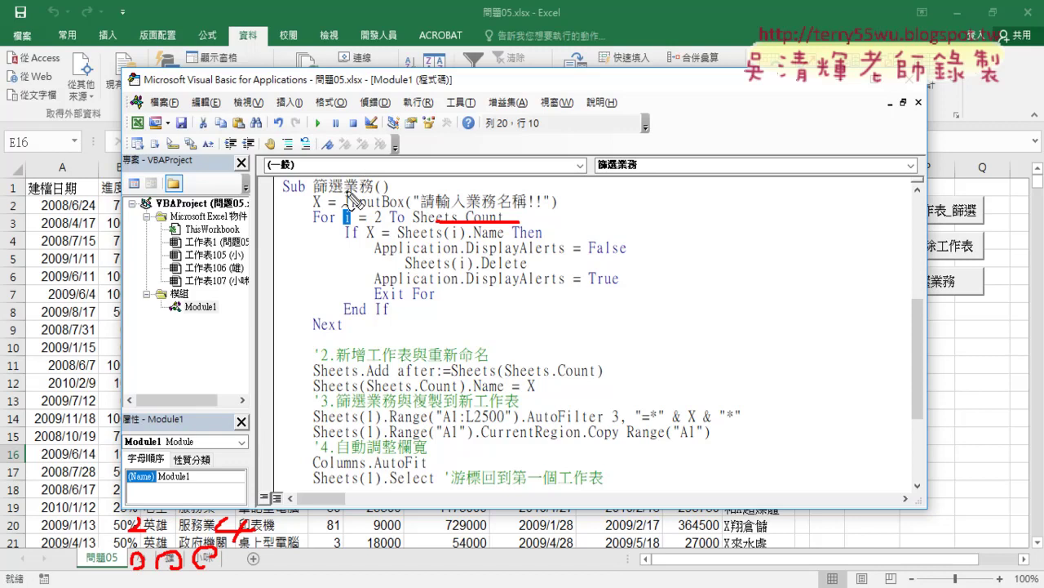
{"action": "left_click_drag", "start_coordinate": [311, 211], "coordinate": [323, 211]}
{"action": "key", "text": "Escape"}
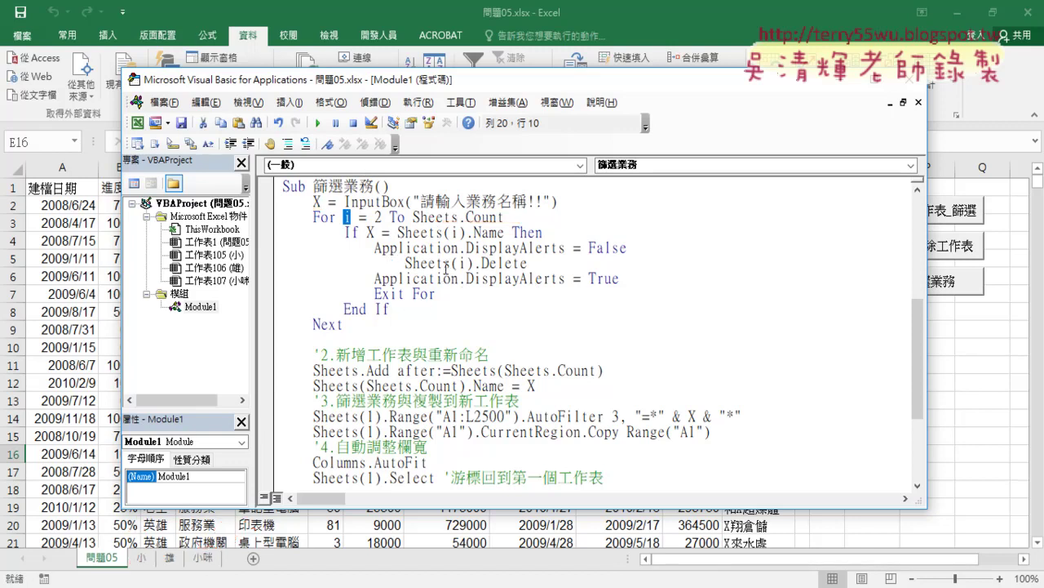
- Set a breakpoint on Sheets(i).Delete, run 篩選業務, and enter 小咪 as the salesperson
{"action": "left_click", "coordinate": [267, 264]}
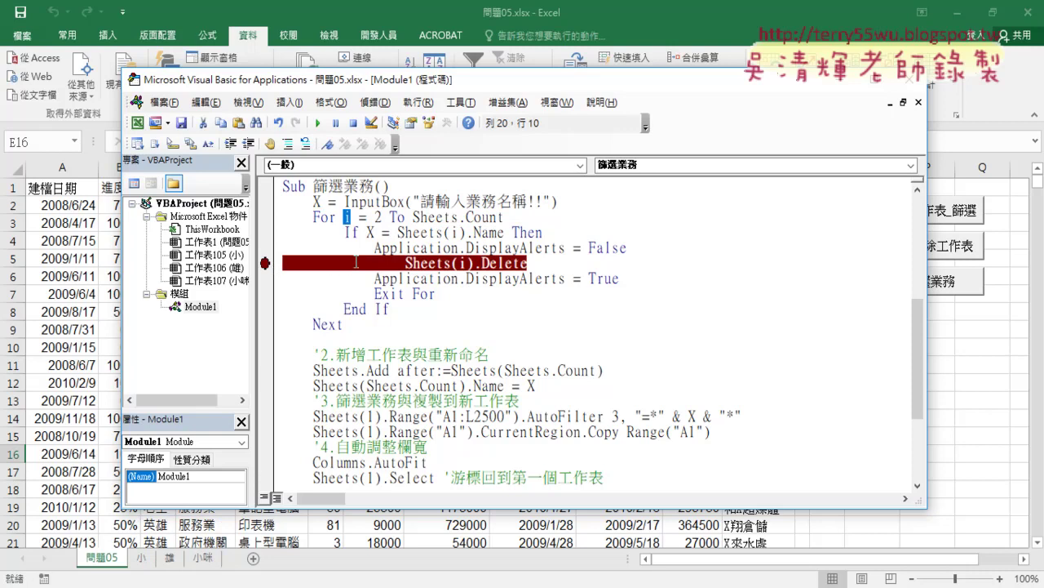
{"action": "left_click", "coordinate": [318, 123]}
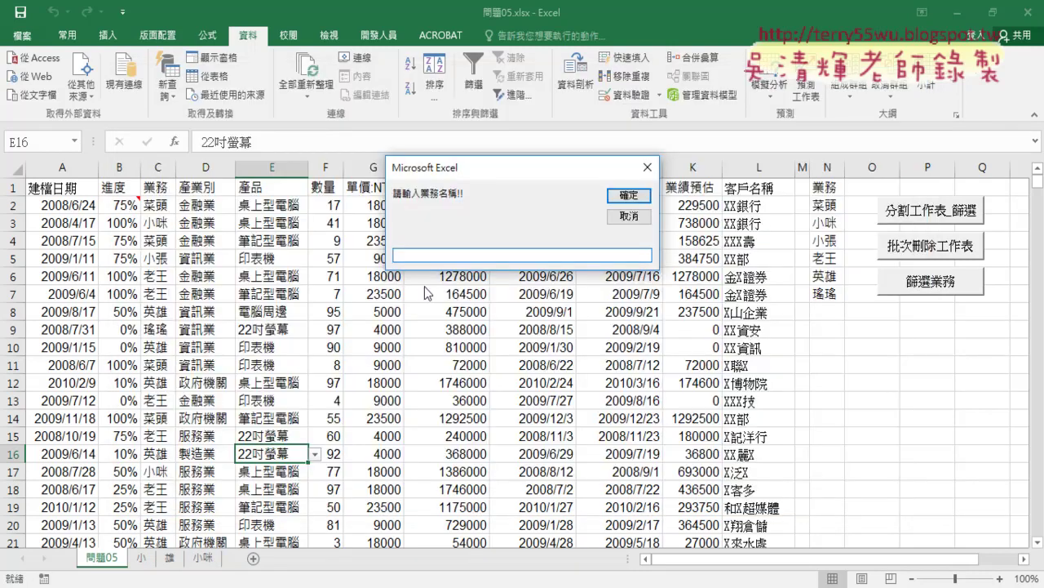
{"action": "type", "text": "T"}
{"action": "type", "text": "小"}
{"action": "type", "text": "咪"}
{"action": "left_click", "coordinate": [624, 198]}
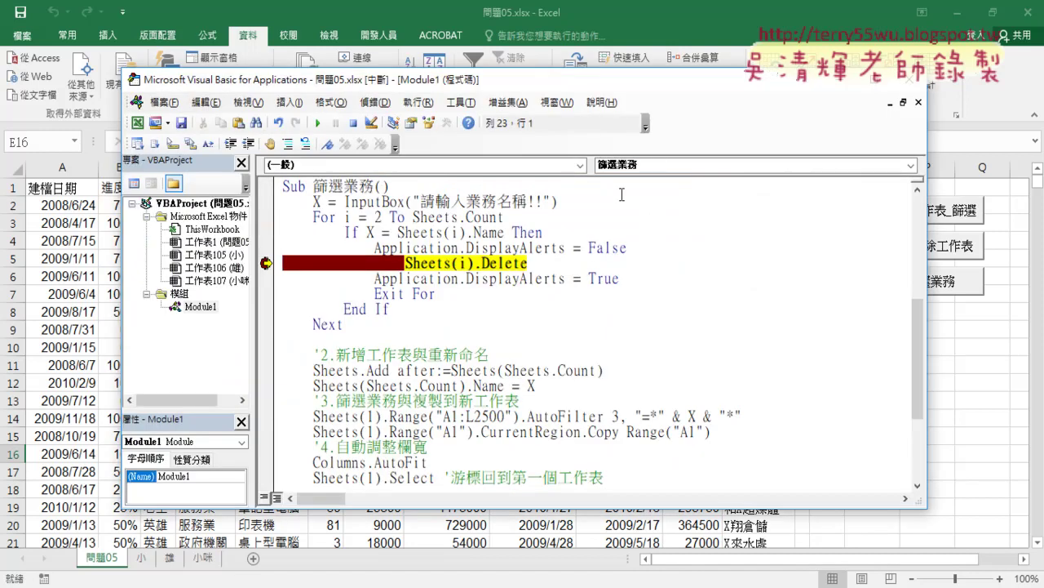
- Inspect X, Sheets(i).Name and i, then F8 through the deletion, DisplayAlerts = True and Exit For
{"action": "mouse_move", "coordinate": [370, 233]}
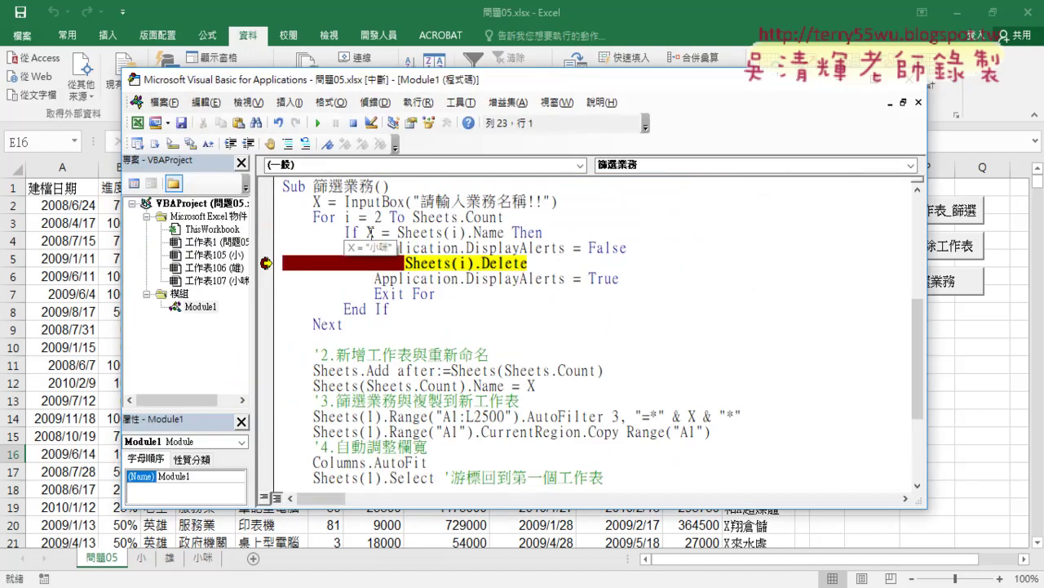
{"action": "left_click_drag", "start_coordinate": [397, 232], "coordinate": [505, 232]}
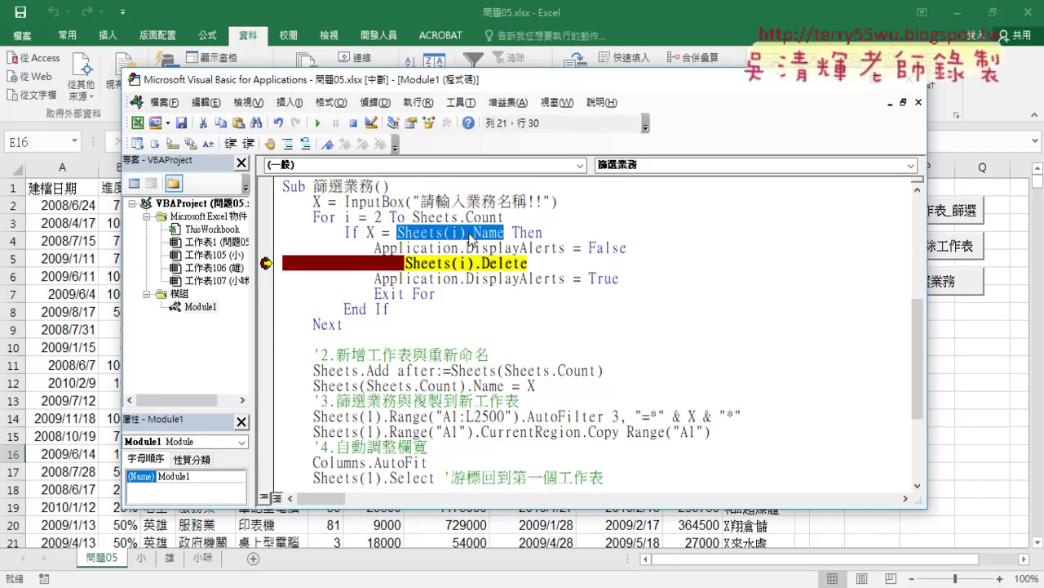
{"action": "left_click", "coordinate": [405, 248]}
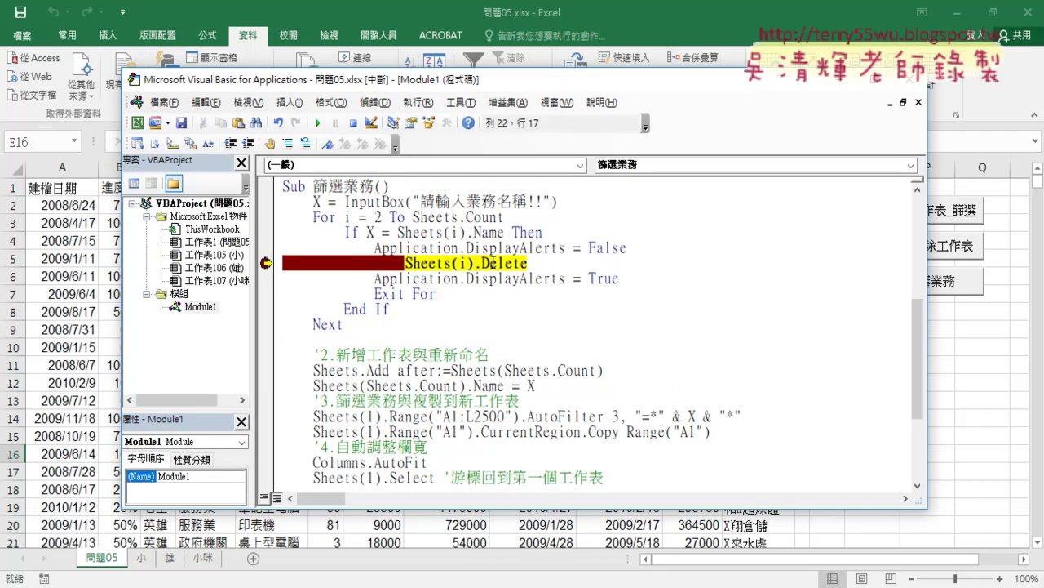
{"action": "mouse_move", "coordinate": [463, 264]}
{"action": "left_click", "coordinate": [539, 263]}
{"action": "key", "text": "F8"}
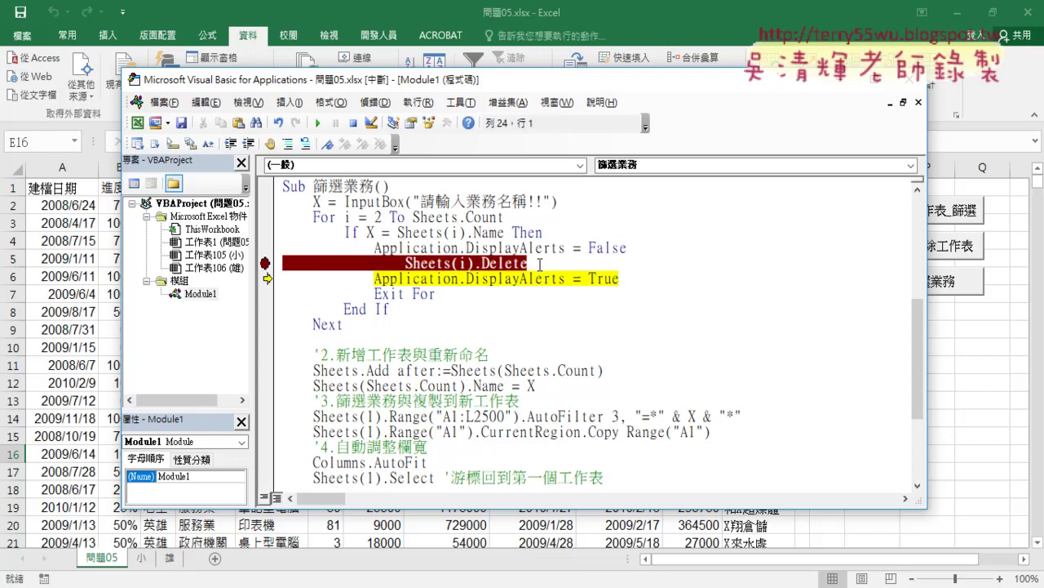
{"action": "key", "text": "F8"}
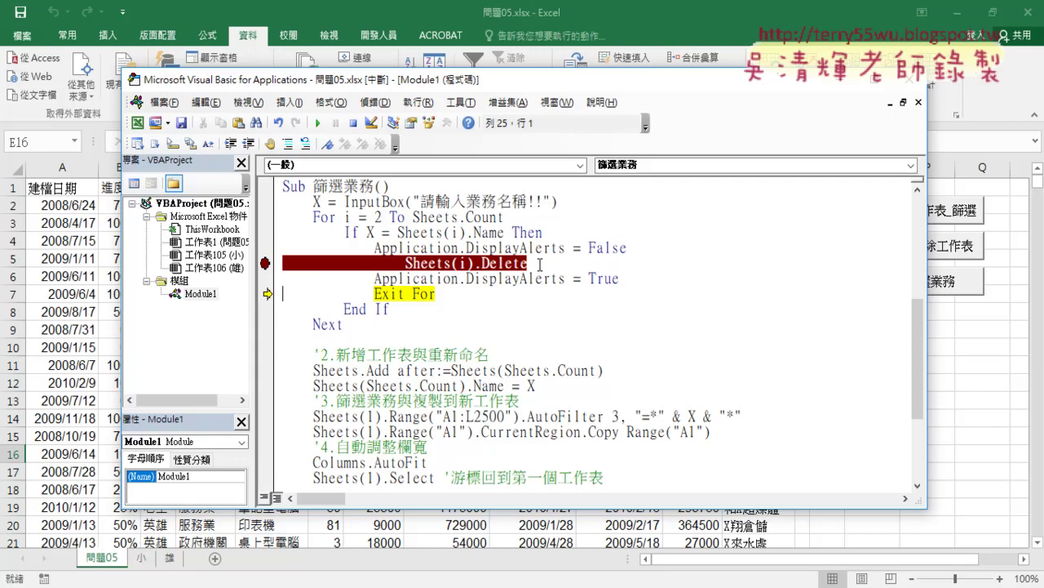
{"action": "key", "text": "F8"}
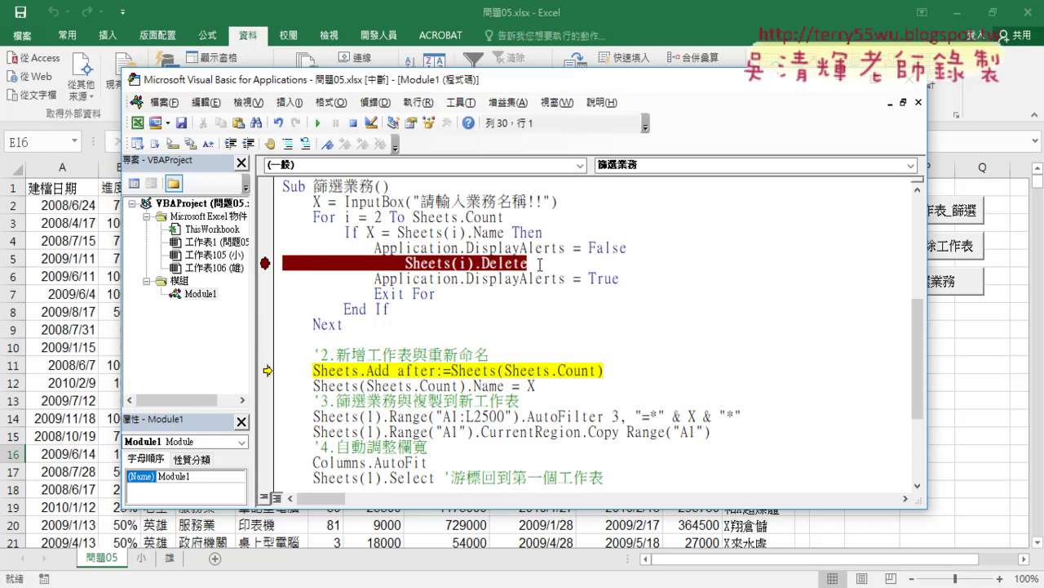
- Continue the macro, check the recreated 小咪 sheet, and return to the VBA editor
{"action": "left_click", "coordinate": [319, 124]}
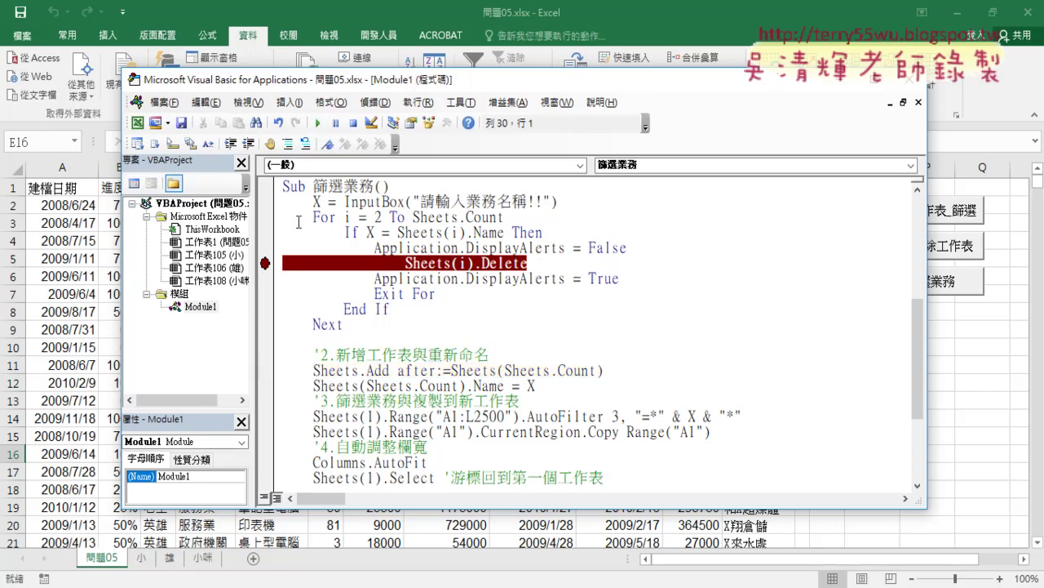
{"action": "left_click", "coordinate": [204, 561]}
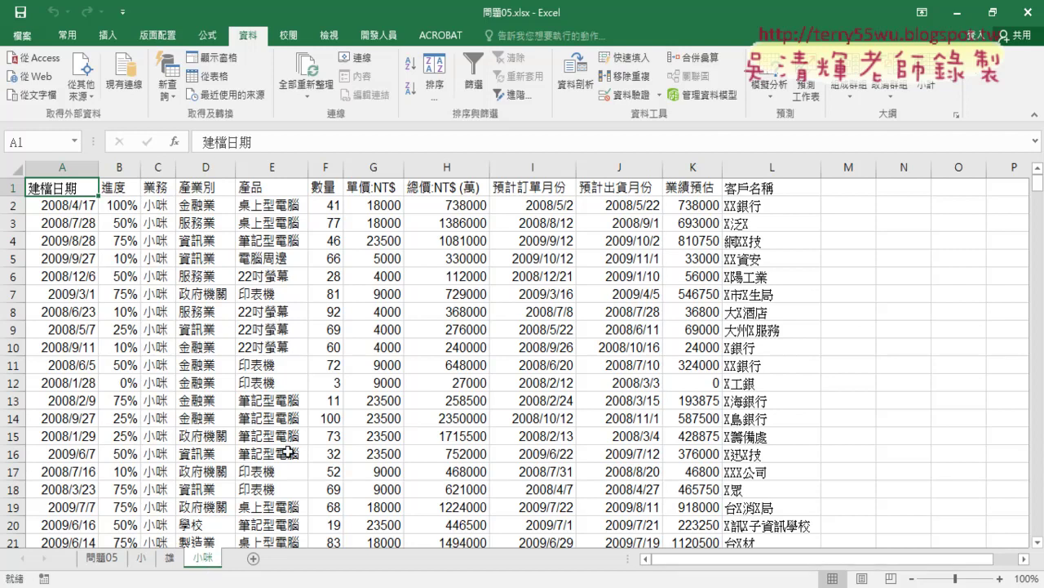
{"action": "left_click", "coordinate": [221, 551]}
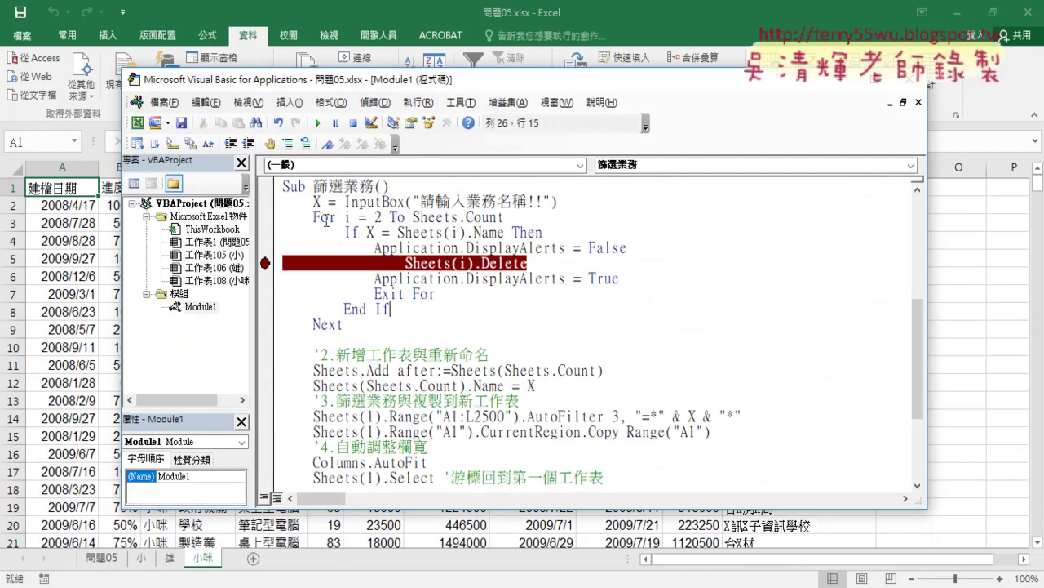
{"action": "mouse_move", "coordinate": [313, 217]}
{"action": "left_mouse_down"}
{"action": "mouse_move", "coordinate": [342, 248]}
{"action": "mouse_move", "coordinate": [349, 326]}
{"action": "left_mouse_up"}
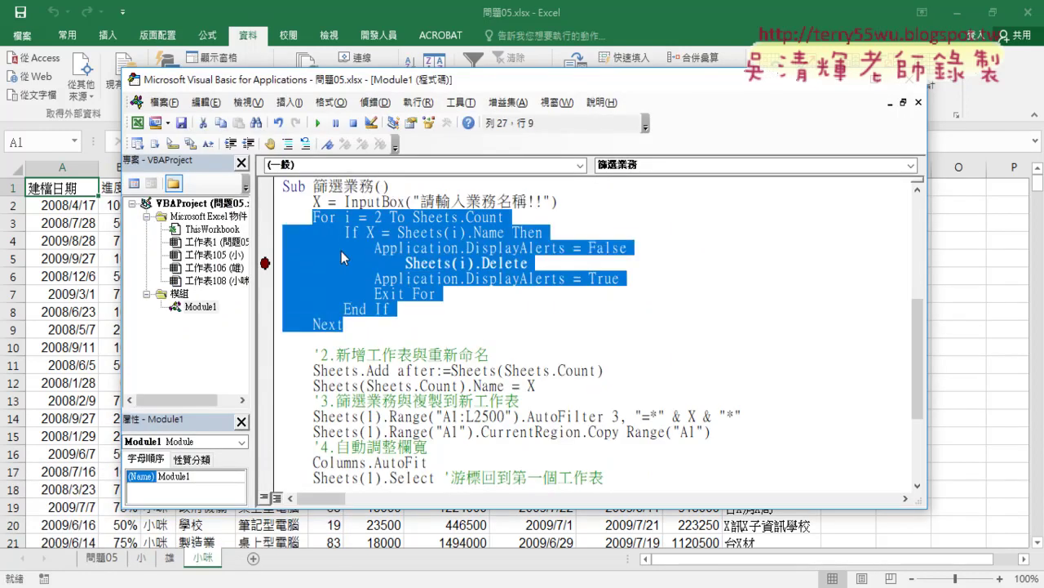
{"action": "left_click", "coordinate": [331, 217]}
{"action": "left_click_drag", "start_coordinate": [343, 217], "coordinate": [505, 217]}
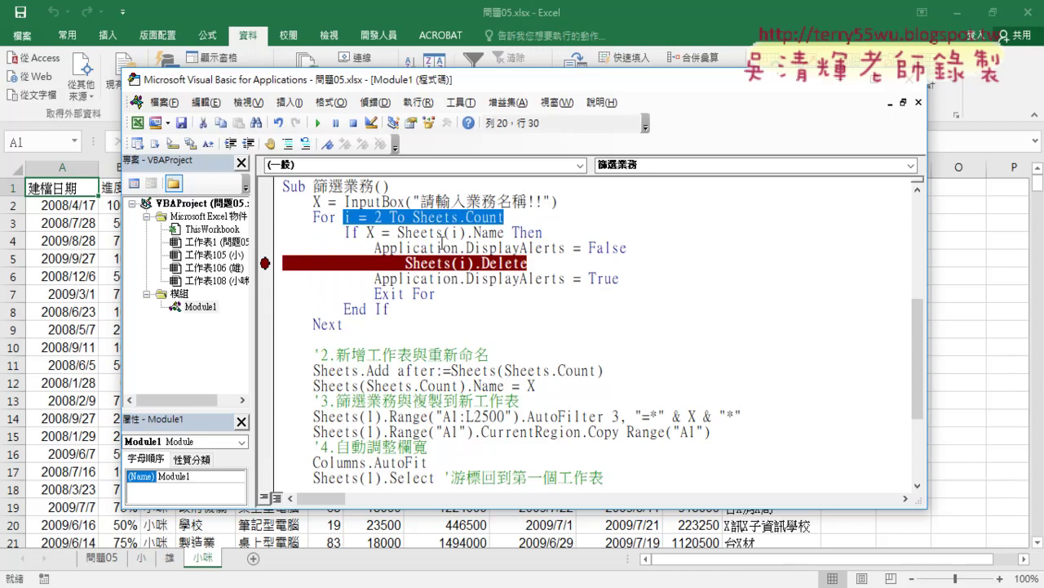
{"action": "left_click_drag", "start_coordinate": [366, 232], "coordinate": [505, 233]}
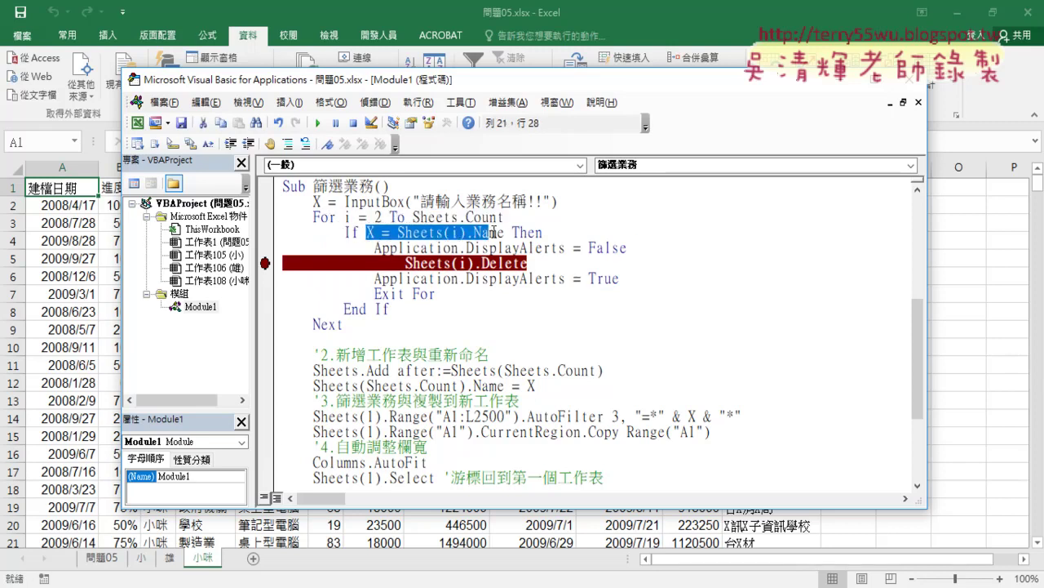